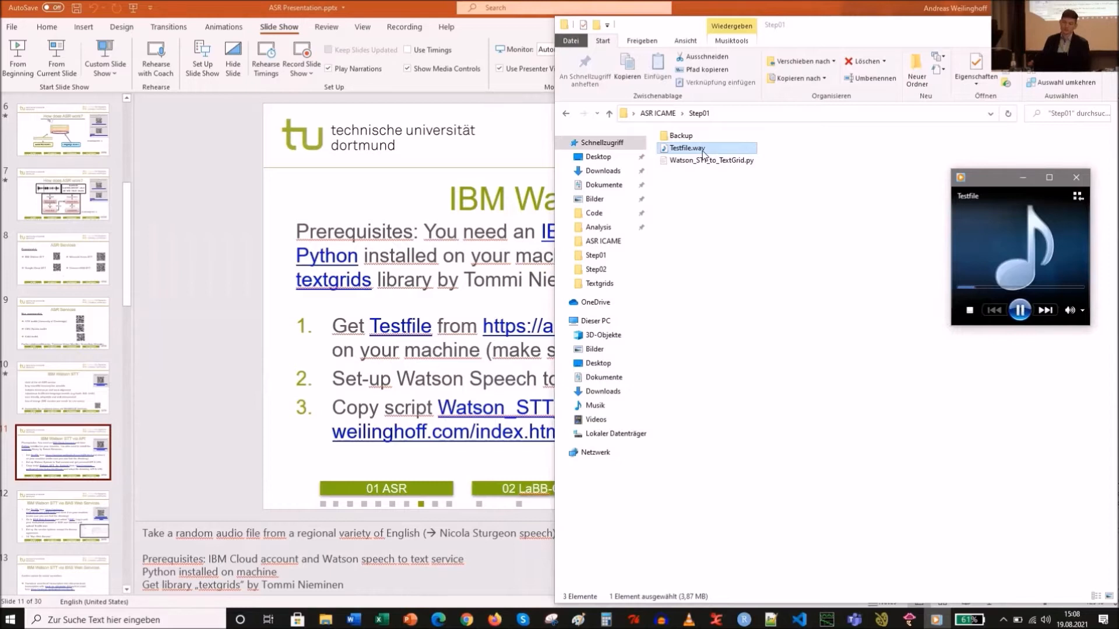
# - Pause the Testfile.wav playback and close the media player
pyautogui.click(1021, 310)
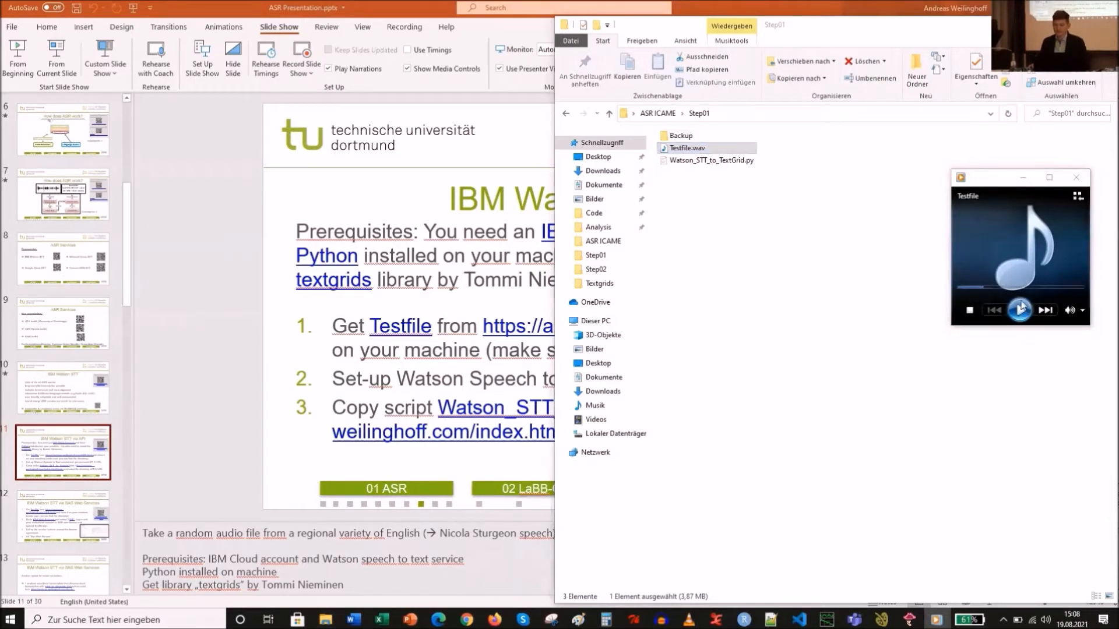
pyautogui.click(1076, 178)
# - Select the Watson_STT_to_TextGrid.py script and shrink the terminal panel to show its results loop code
pyautogui.click(818, 255)
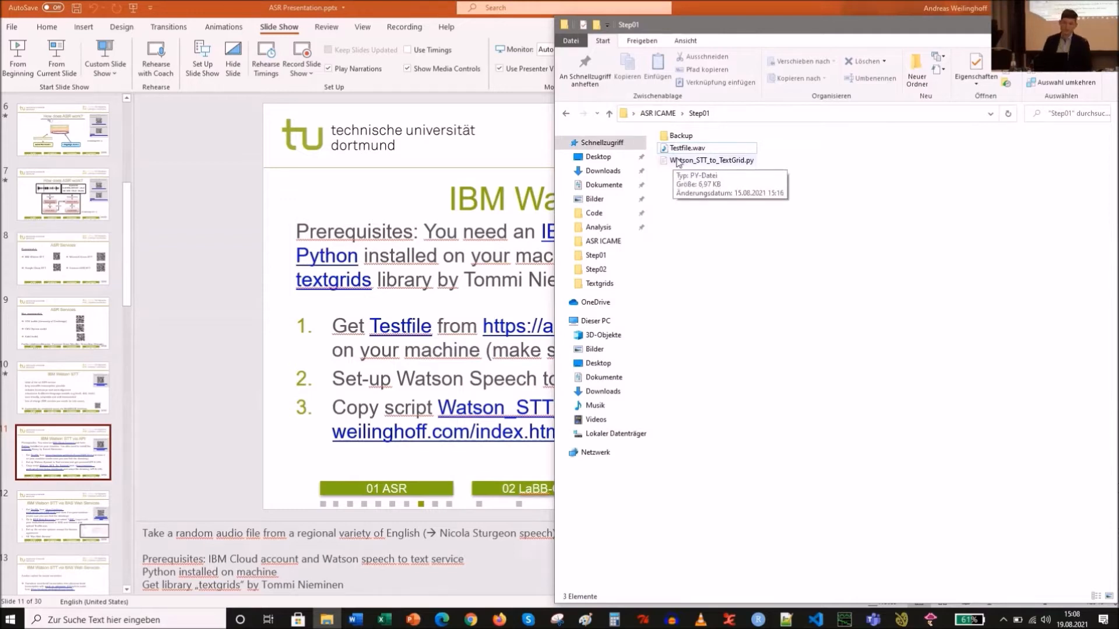
pyautogui.click(679, 163)
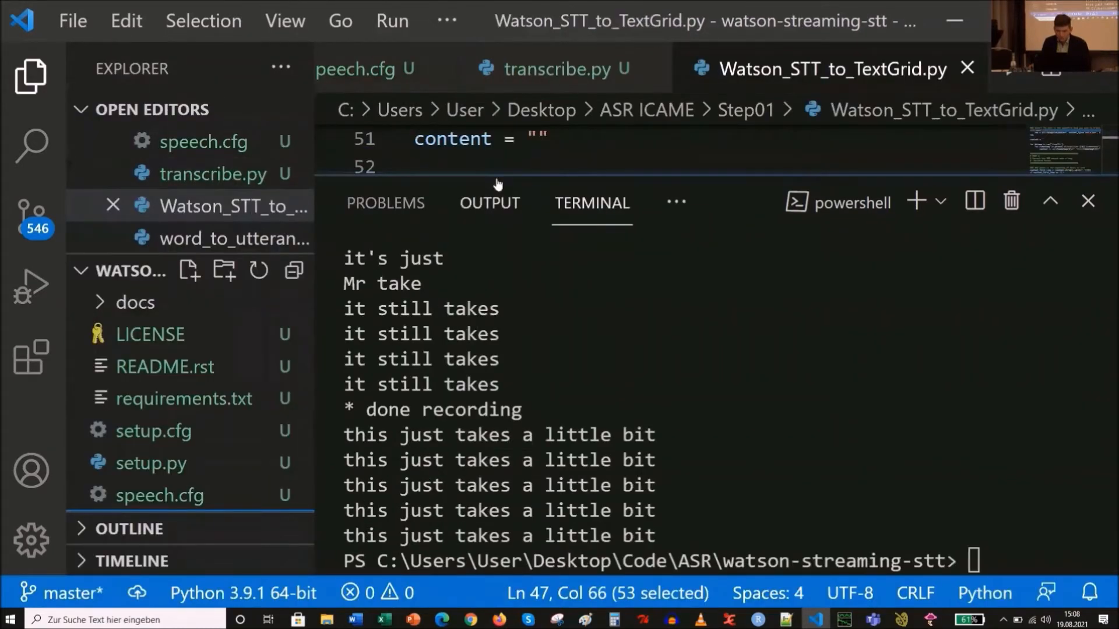
pyautogui.moveTo(495, 176); pyautogui.dragTo(641, 465)
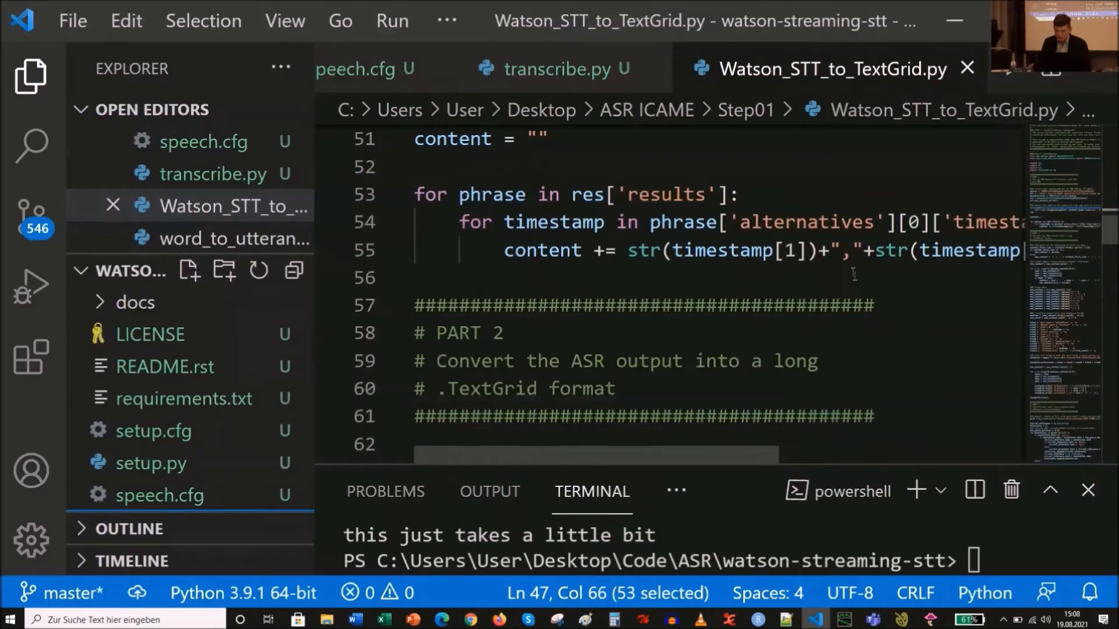
pyautogui.scroll(3, 854, 274)
pyautogui.scroll(-2, 833, 222)
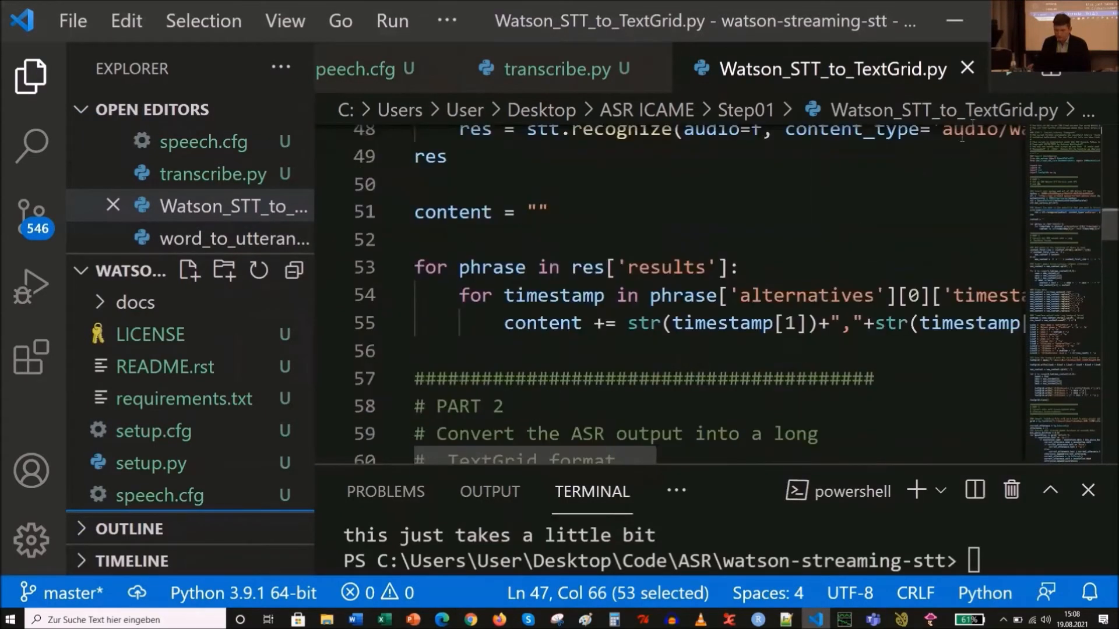
# - Run the Watson_STT_to_TextGrid.py script and enlarge the terminal panel to see its output
pyautogui.click(1009, 74)
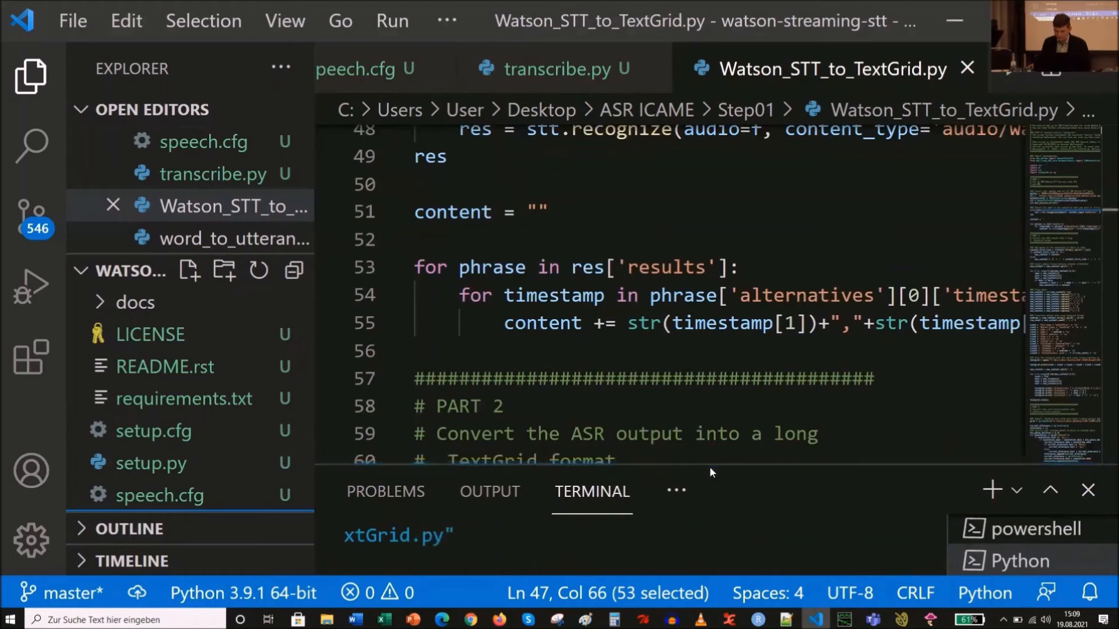
pyautogui.click(610, 526)
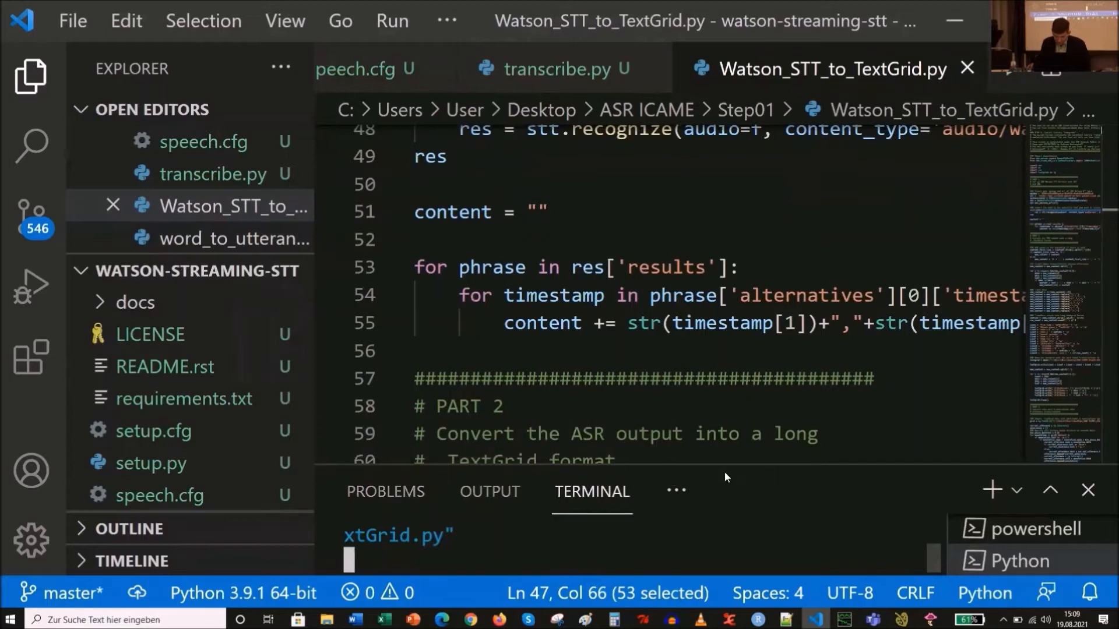
pyautogui.moveTo(724, 464); pyautogui.dragTo(713, 261)
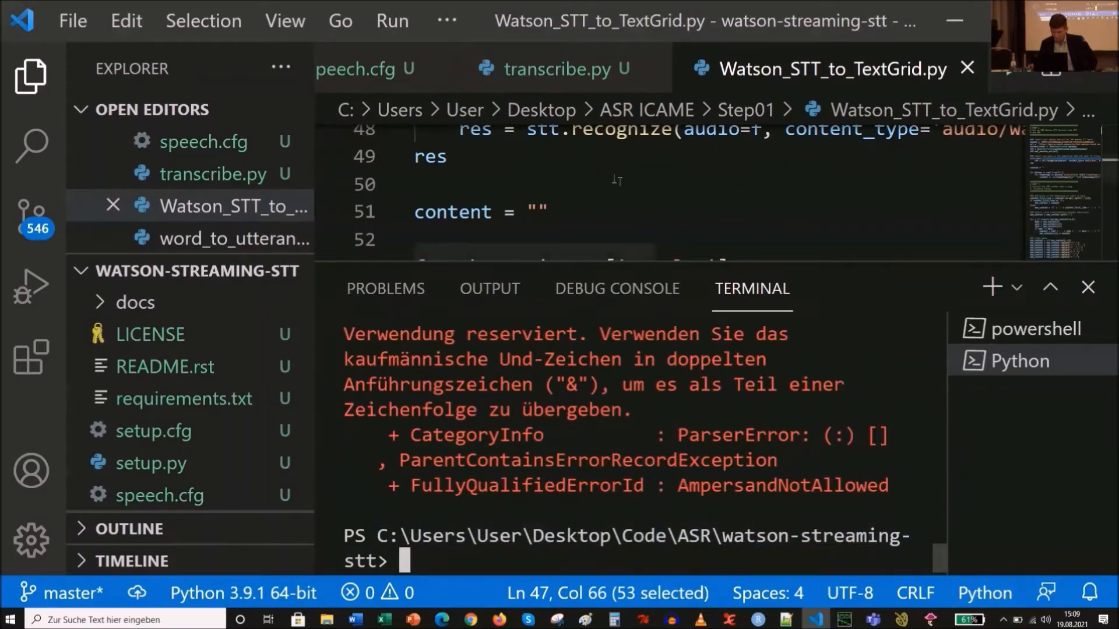
# - Close the transcribe.py and speech.cfg tabs and run the script again
pyautogui.click(434, 70)
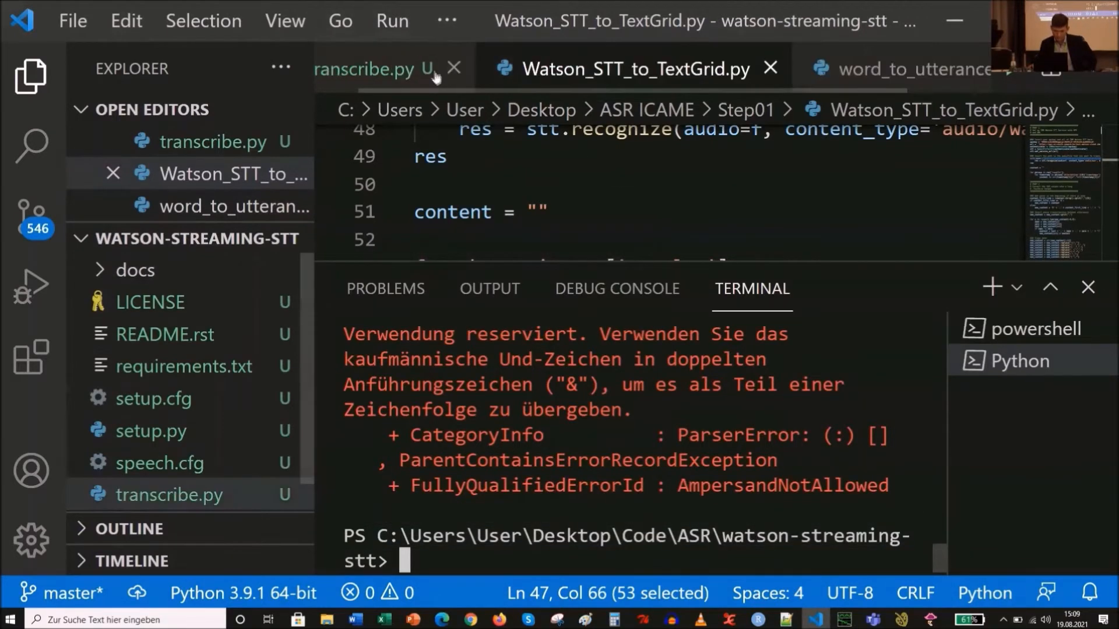
pyautogui.click(434, 70)
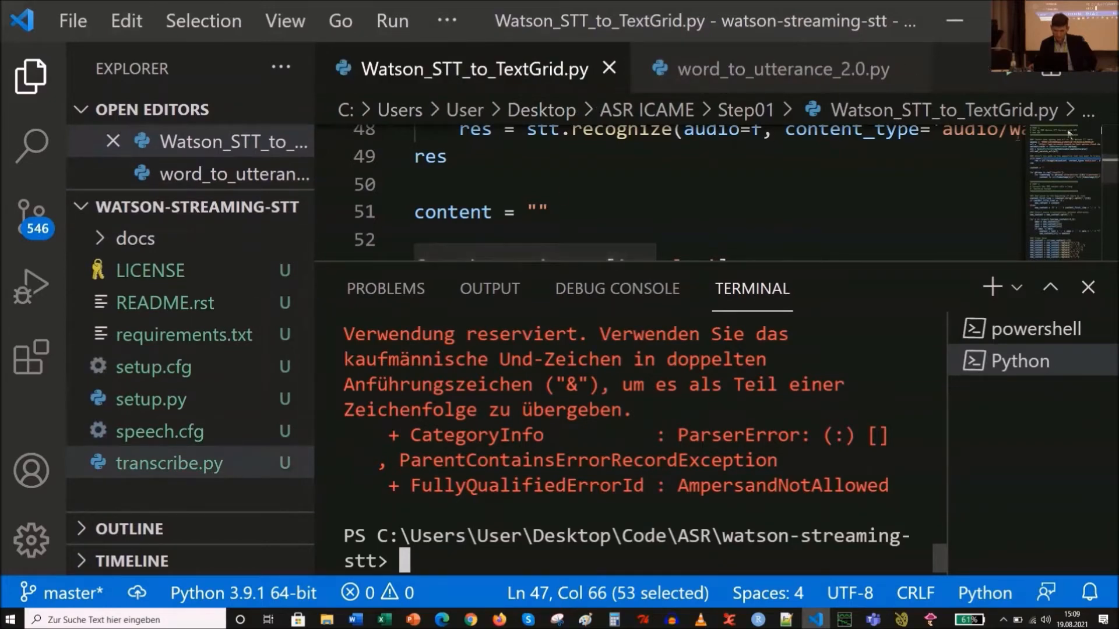
pyautogui.click(1016, 77)
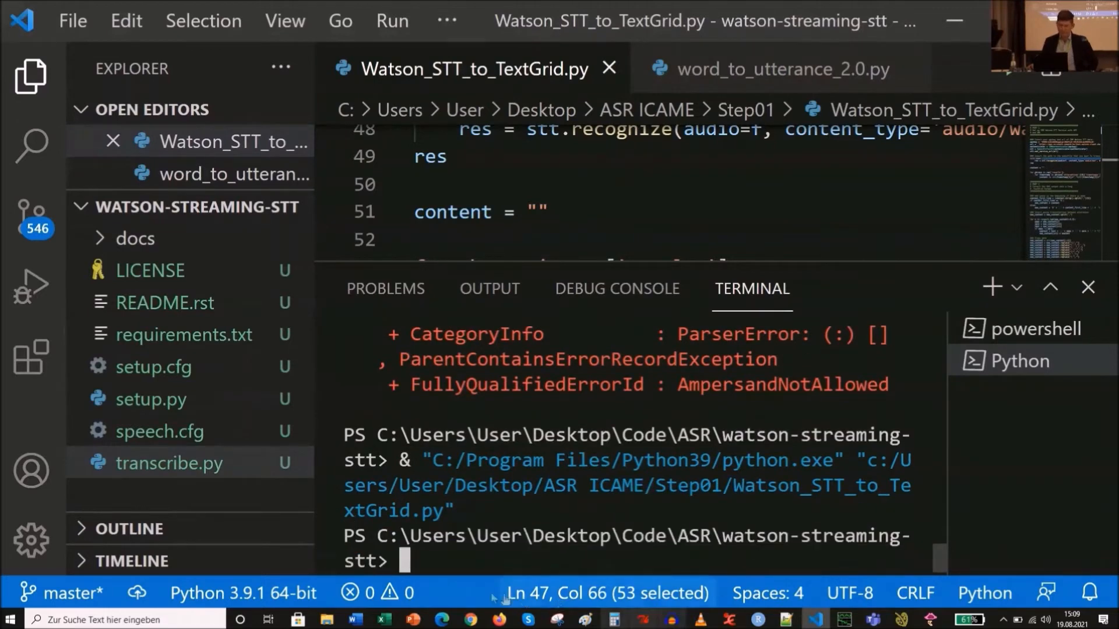
# - Check the new TextGrid files in the Step01 folder and close the Praat Picture window
pyautogui.click(327, 619)
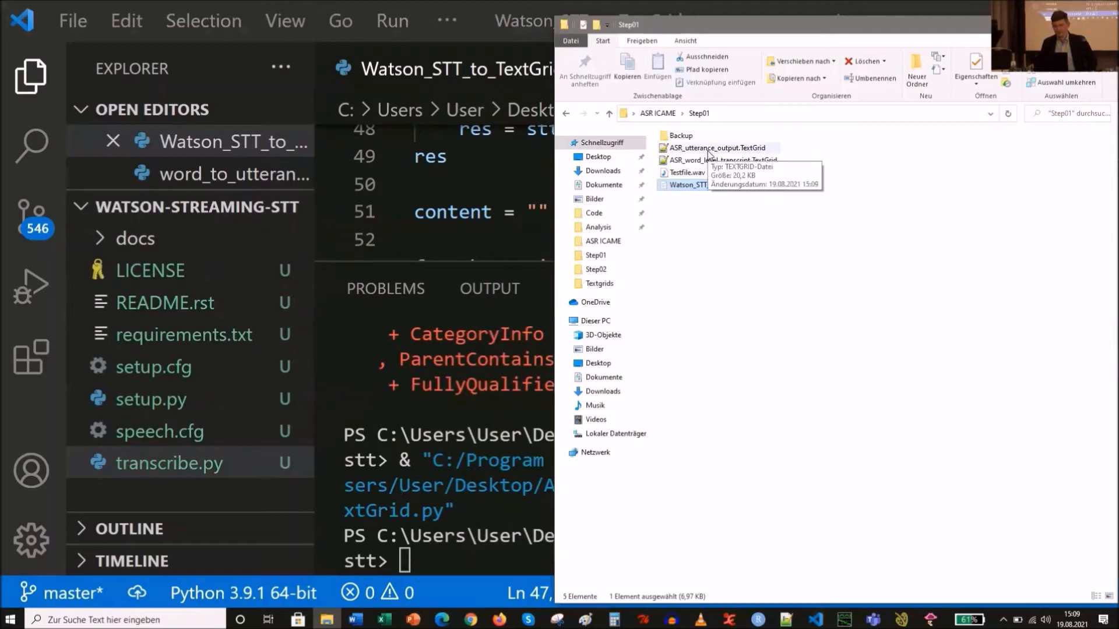
pyautogui.click(934, 620)
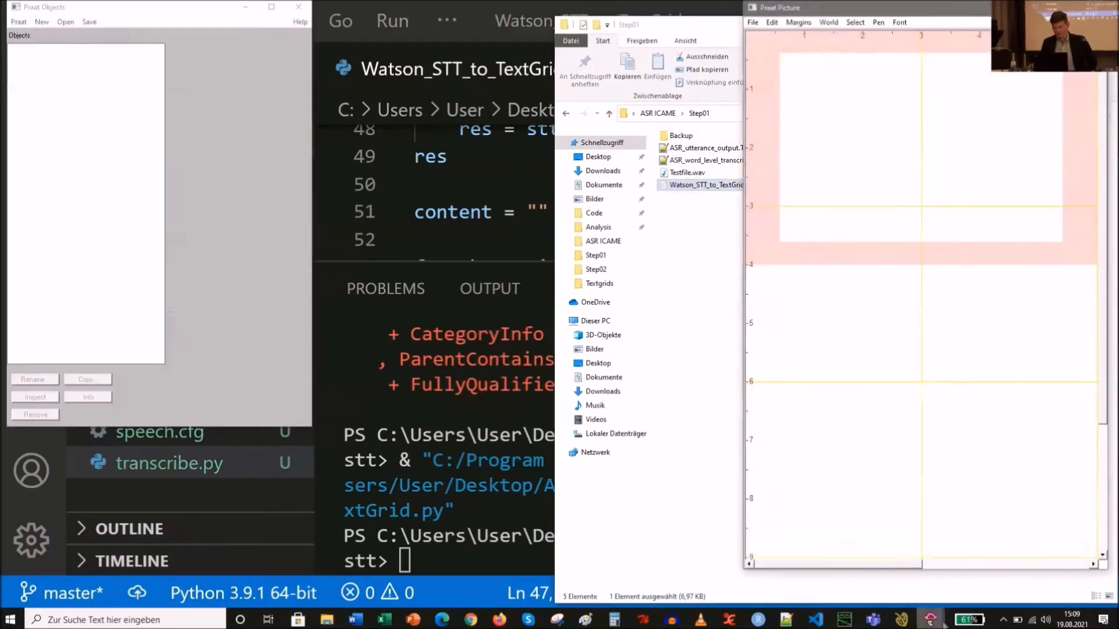
pyautogui.click(1094, 7)
# - Read ASR_utterance_output.TextGrid from the Step01 folder into Praat
pyautogui.click(62, 24)
pyautogui.click(62, 24)
pyautogui.click(64, 22)
pyautogui.click(85, 34)
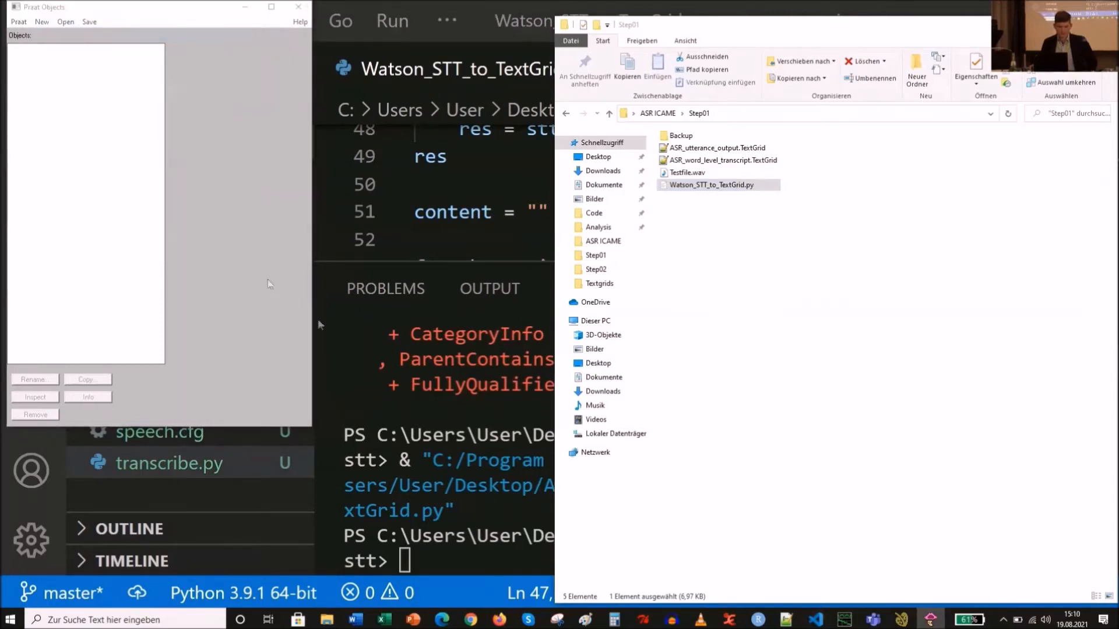
pyautogui.click(111, 122)
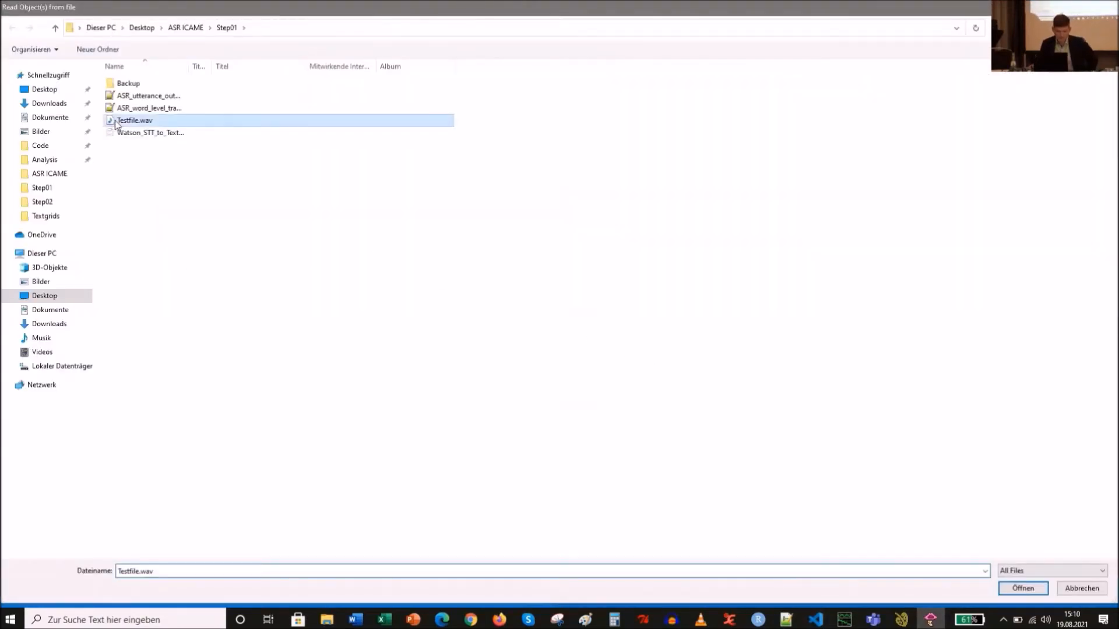
pyautogui.keyDown('ctrl'); pyautogui.click(190, 95); pyautogui.keyUp('ctrl')
pyautogui.press('Return')
# - Open the TextGrid together with the sound in the editor and maximize the editor window
pyautogui.keyDown('ctrl'); pyautogui.click(111, 47); pyautogui.keyUp('ctrl')
pyautogui.click(232, 40)
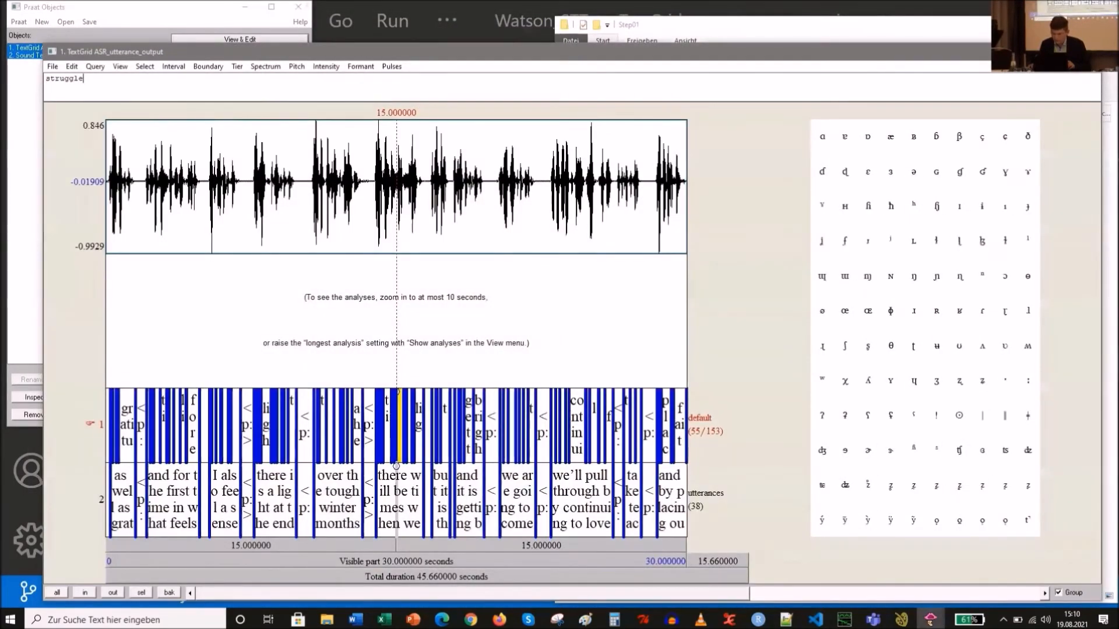
pyautogui.press('super+Up')
# - Zoom to the 'as well as gratitude' utterance interval and zoom back out
pyautogui.click(82, 501)
pyautogui.click(94, 600)
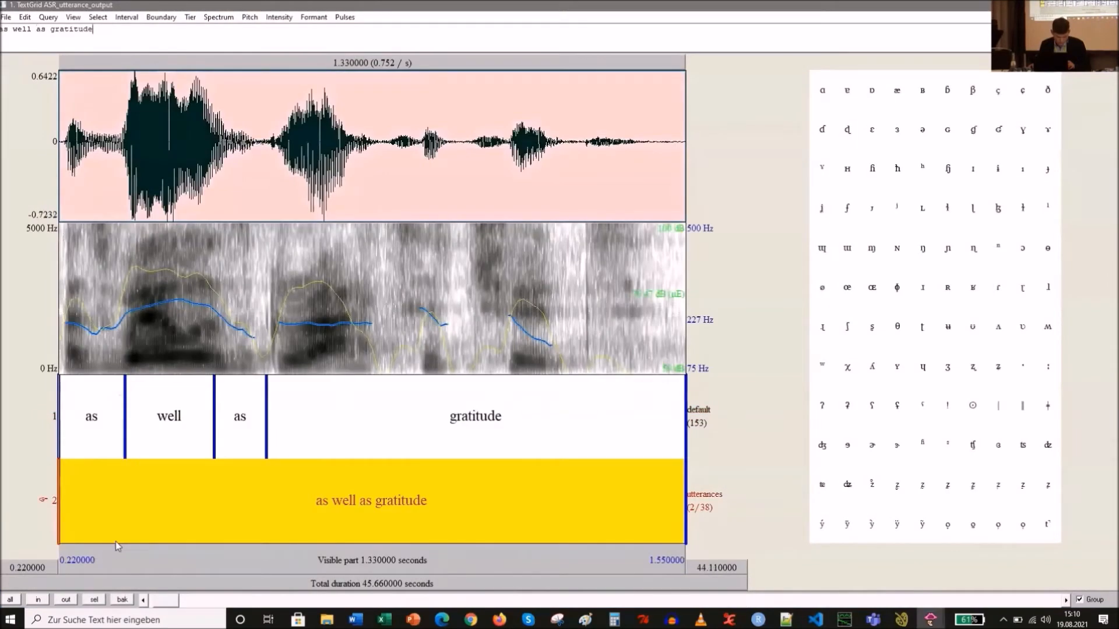
pyautogui.click(67, 598)
# - Step through the following utterance intervals up to 'I also feel a sense of hope'
pyautogui.click(526, 495)
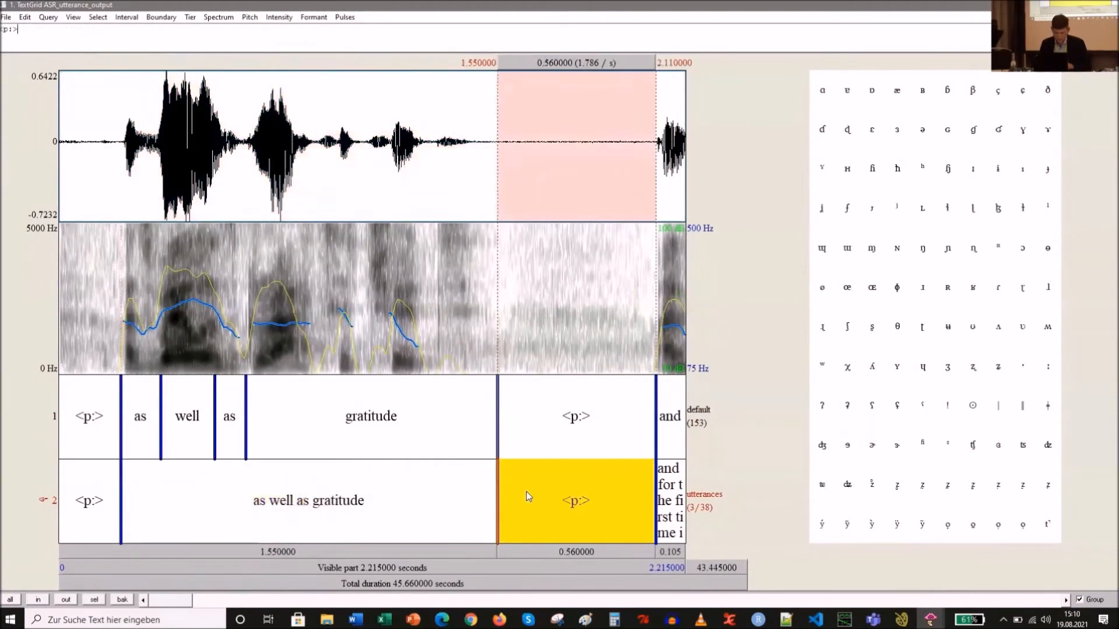
pyautogui.hotkey('alt', 'Right')
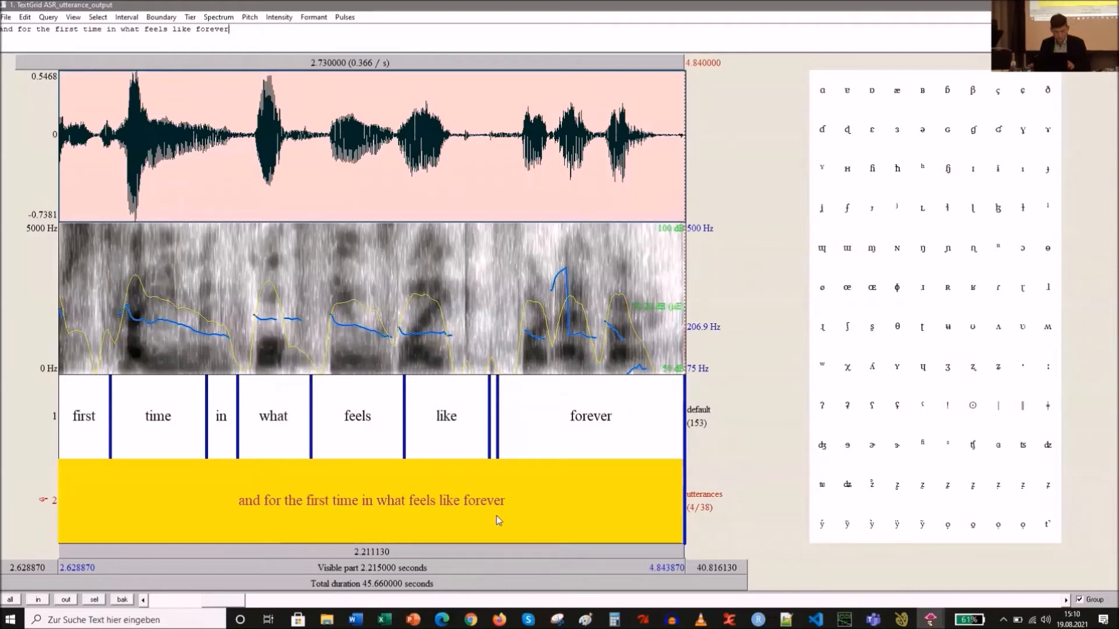
pyautogui.hotkey('alt', 'Right')
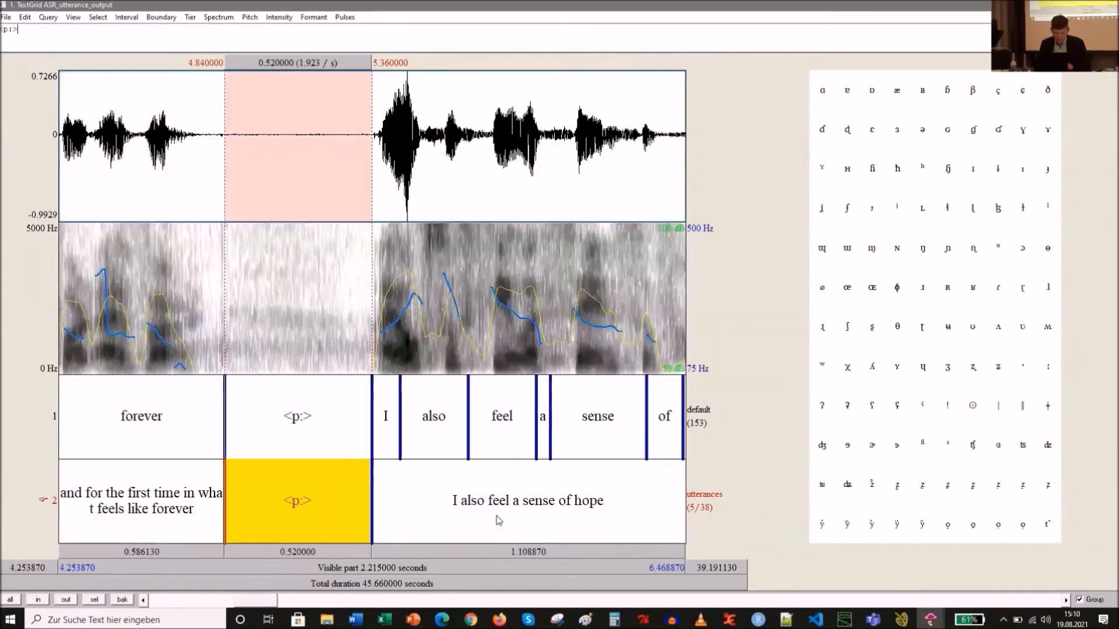
pyautogui.click(508, 504)
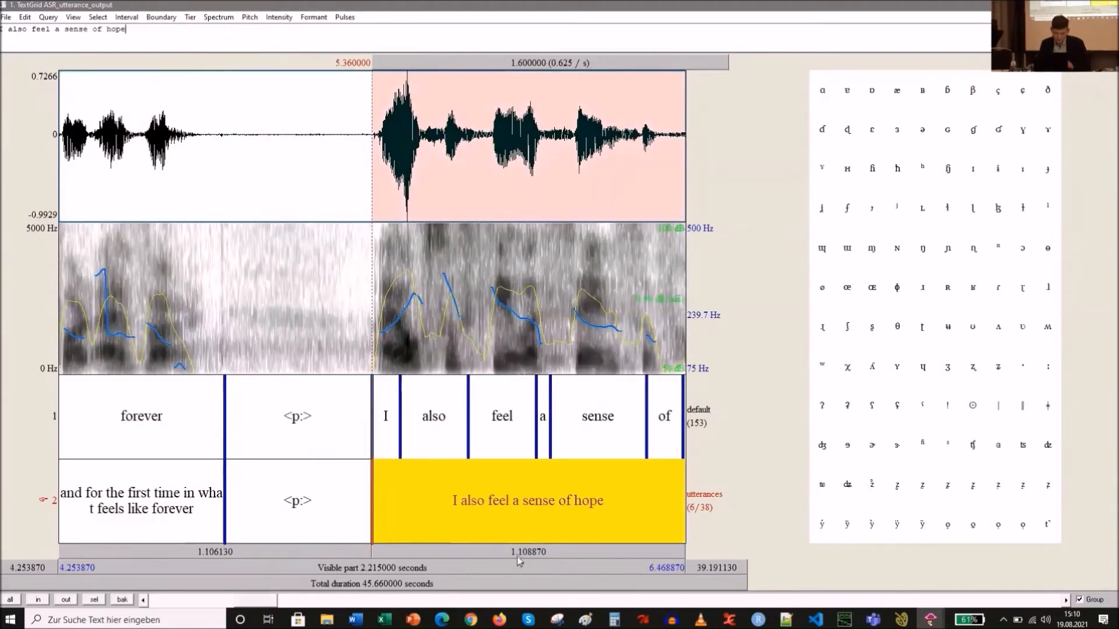
# - Scroll the view along the recording and restore the editor window size
pyautogui.click(265, 603)
pyautogui.moveTo(265, 603); pyautogui.dragTo(275, 606)
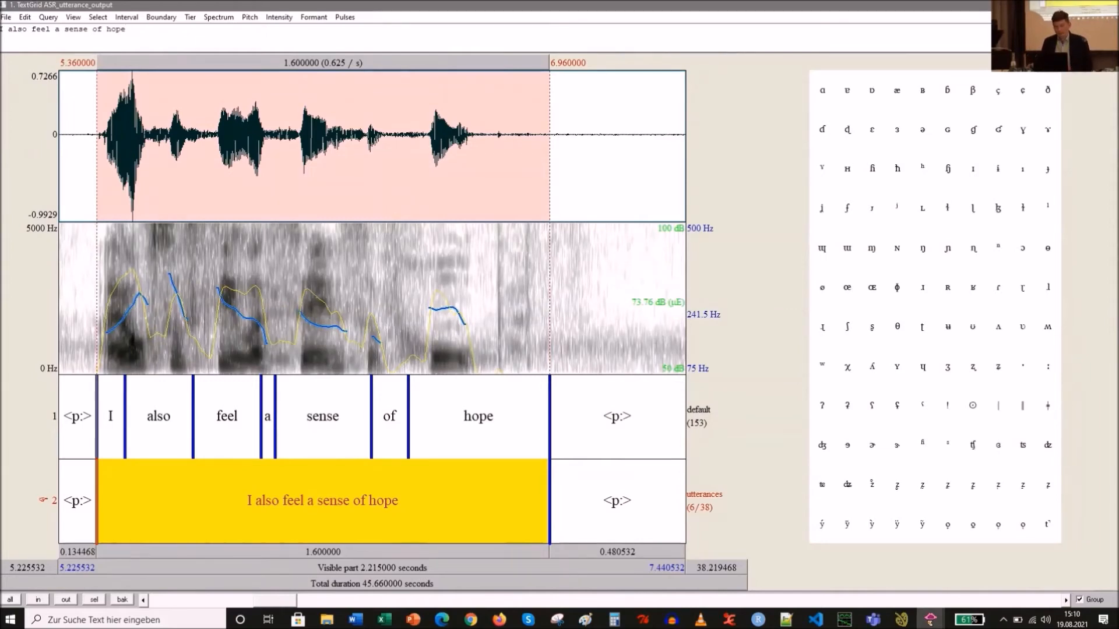
pyautogui.click(1078, 5)
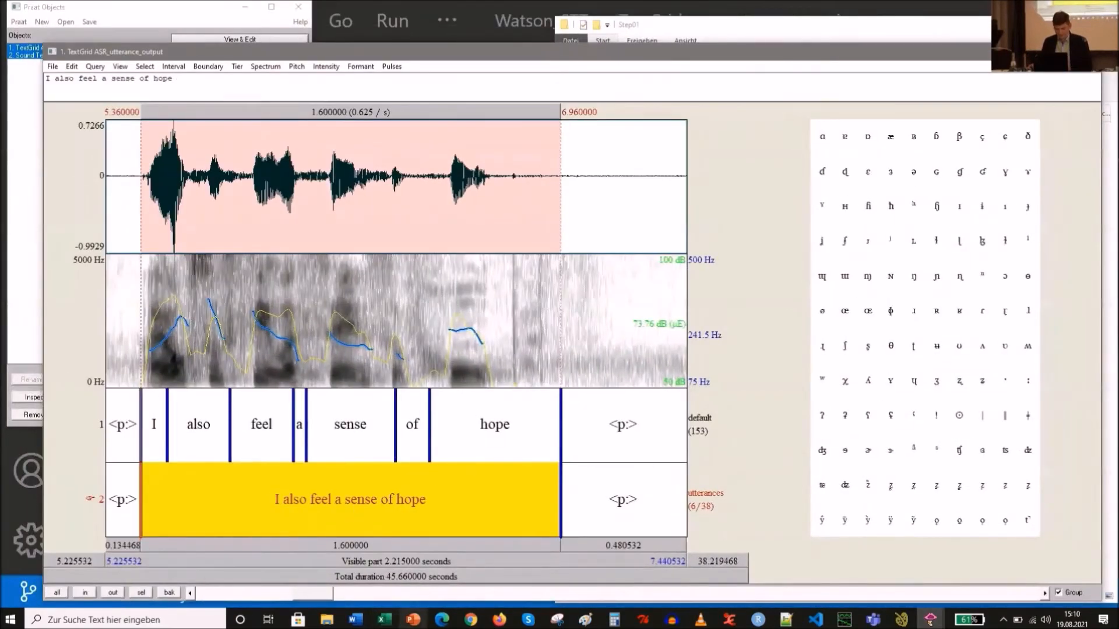
# - Advance the presentation to the 'IBM Watson STT via BAS Web Services' slide
pyautogui.click(413, 620)
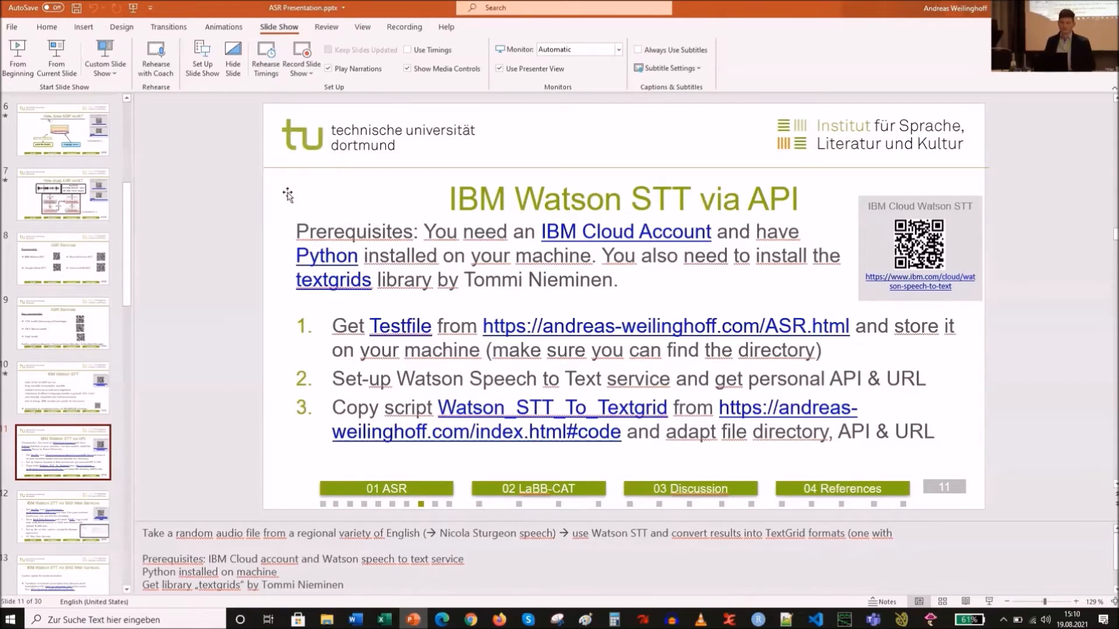
pyautogui.press('pagedown')
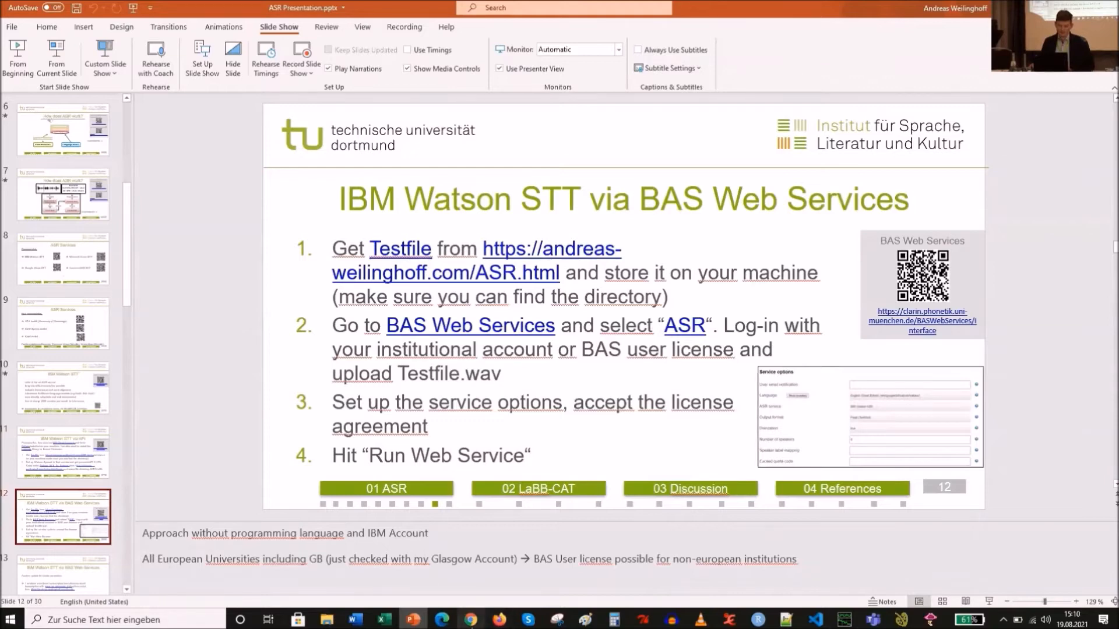
# - Open the ASR service from the BAS Web Services home page in the browser
pyautogui.click(481, 622)
pyautogui.click(195, 5)
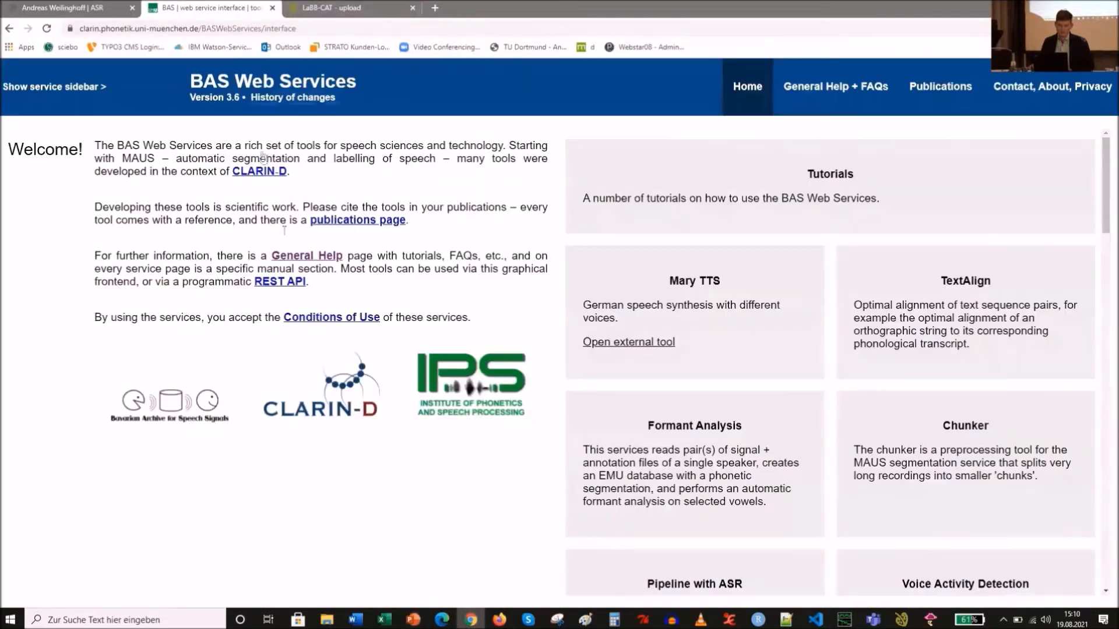
pyautogui.scroll(-5, 752, 418)
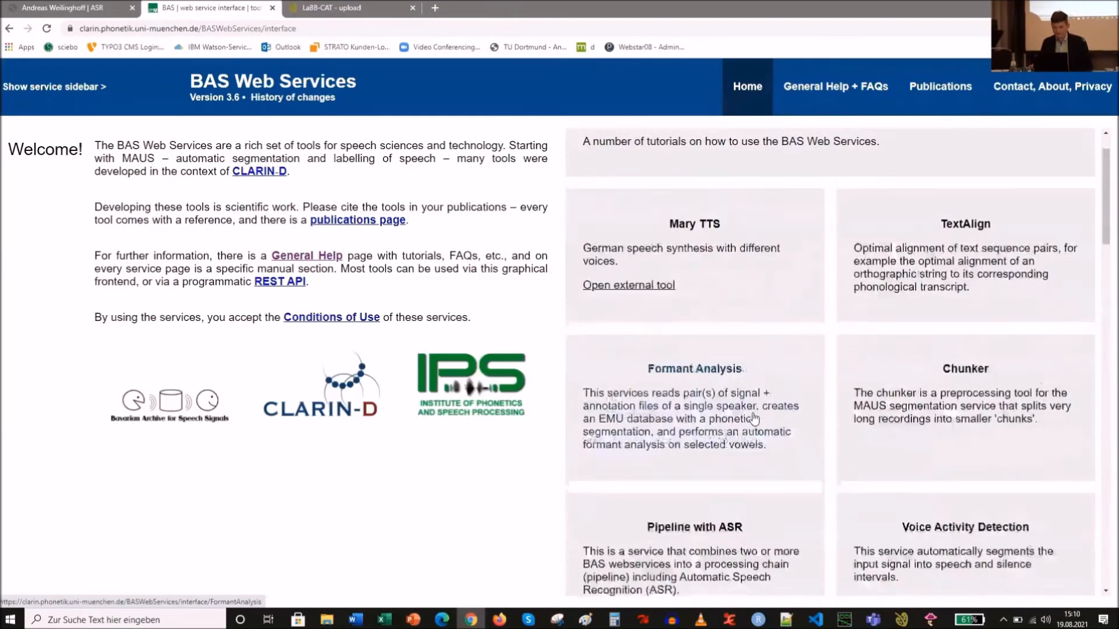
pyautogui.scroll(-15, 753, 418)
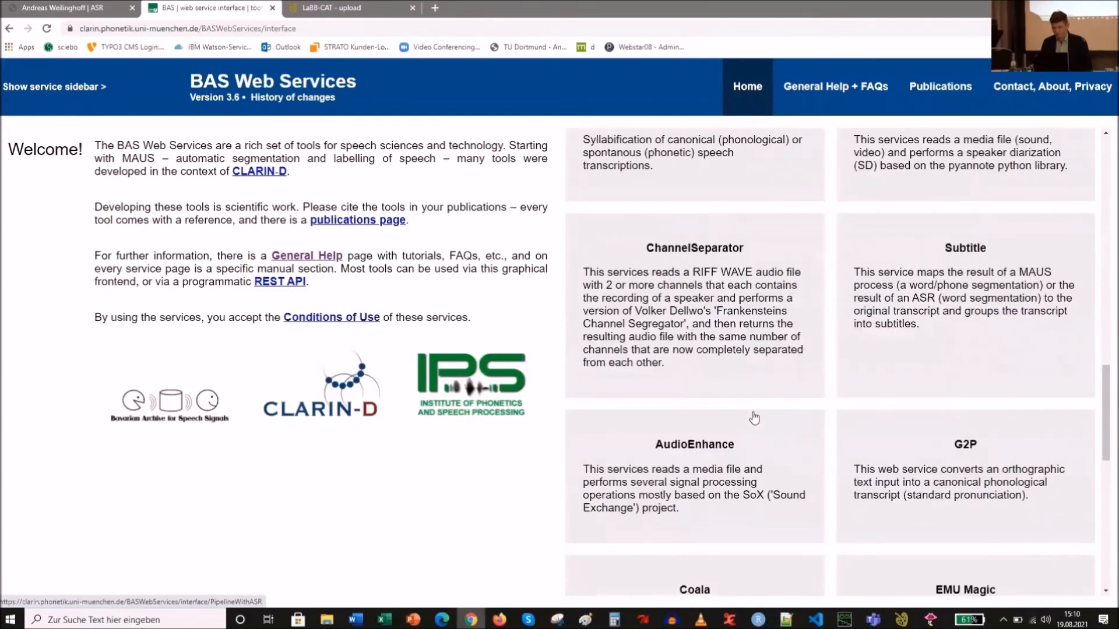
pyautogui.scroll(-4, 754, 418)
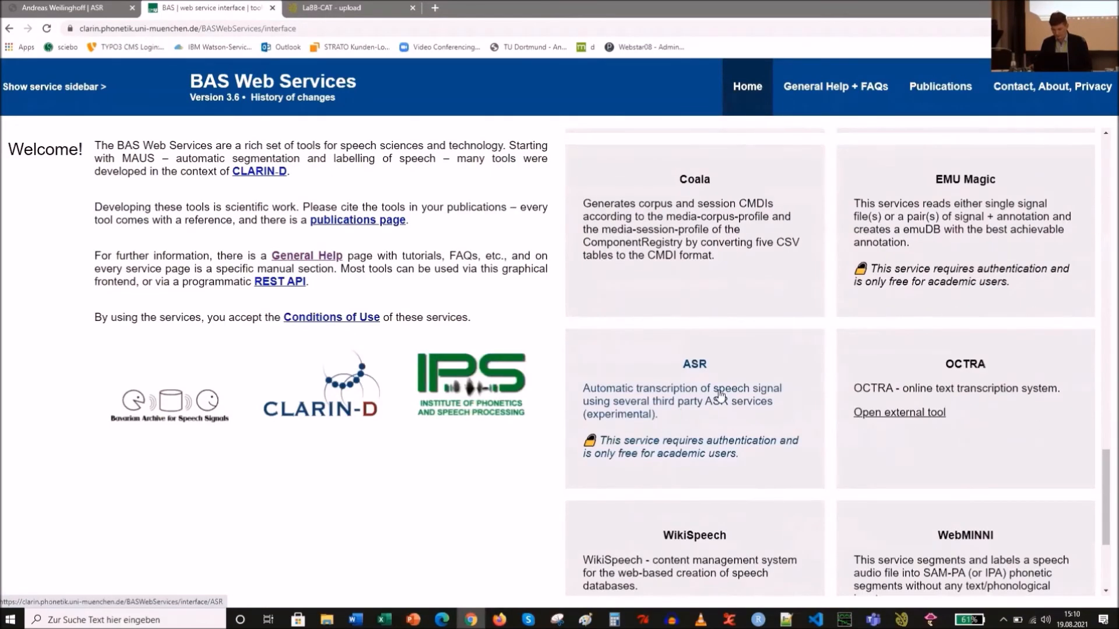
pyautogui.click(720, 395)
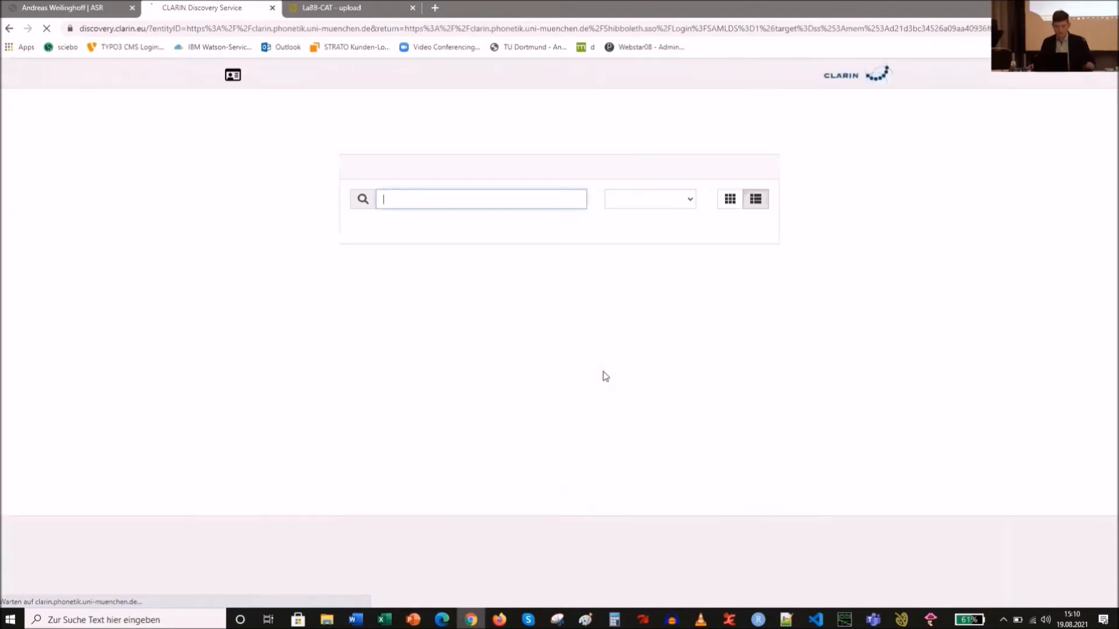
# - Log in to the BAS service through TU Dortmund with the university account and its password
pyautogui.click(408, 201)
pyautogui.click(233, 188)
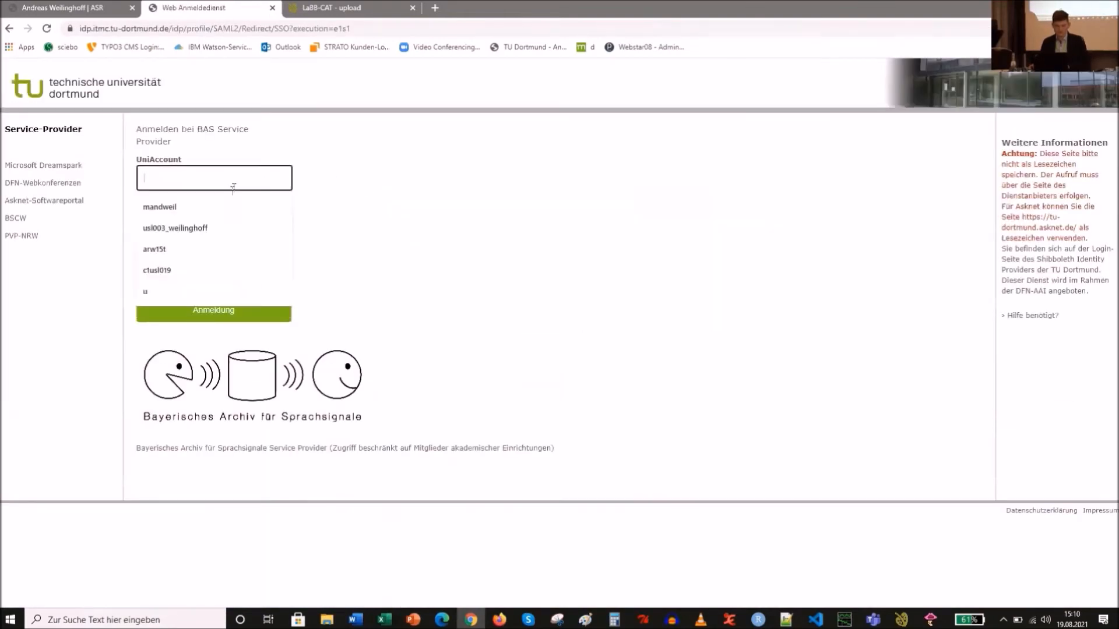
pyautogui.click(214, 211)
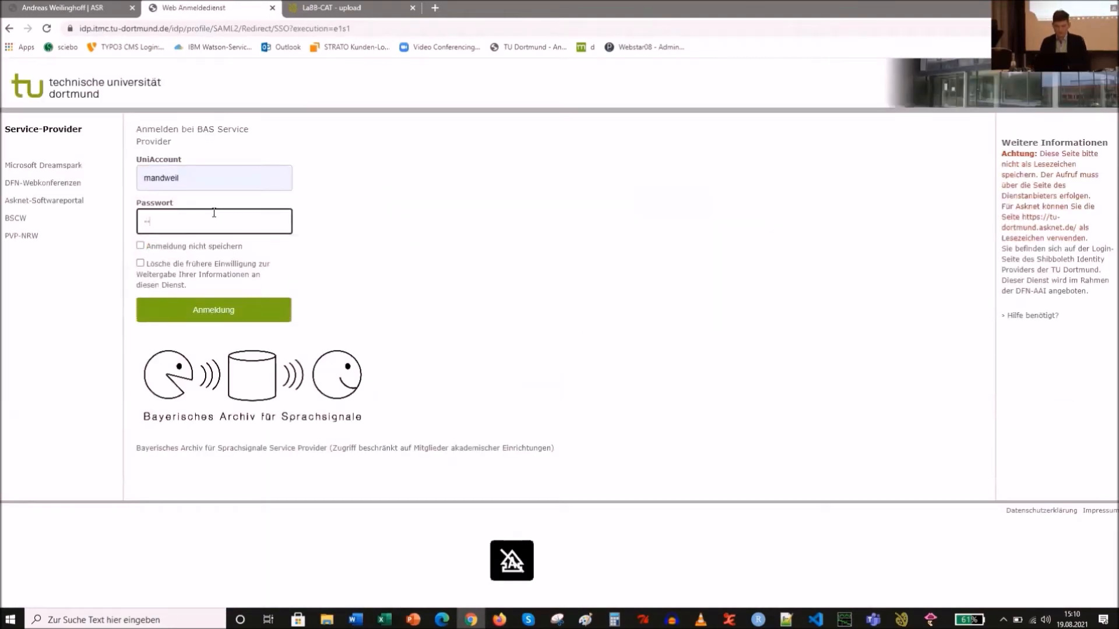
pyautogui.press('Return')
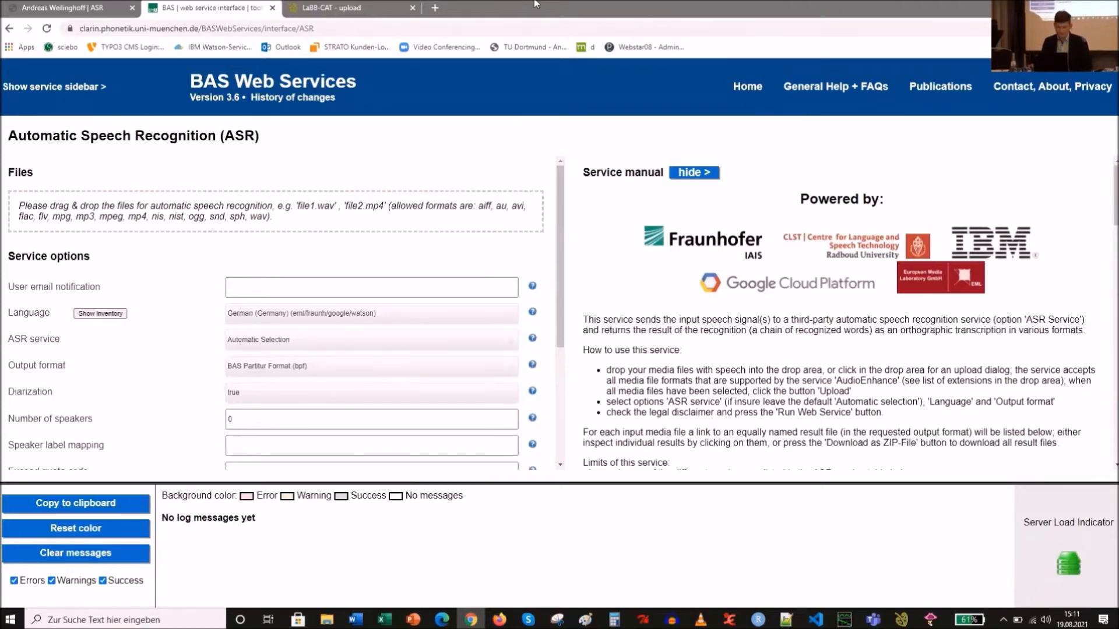
# - Snap the browser to half the screen and place the Step01 folder window beside it
pyautogui.press('super+Right')
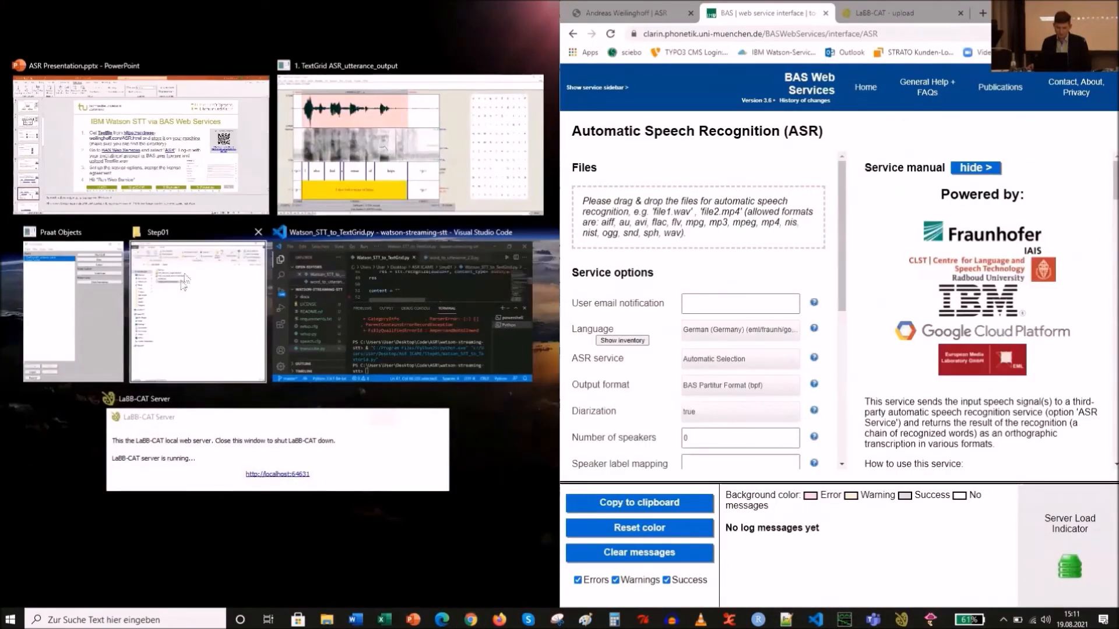
pyautogui.click(167, 324)
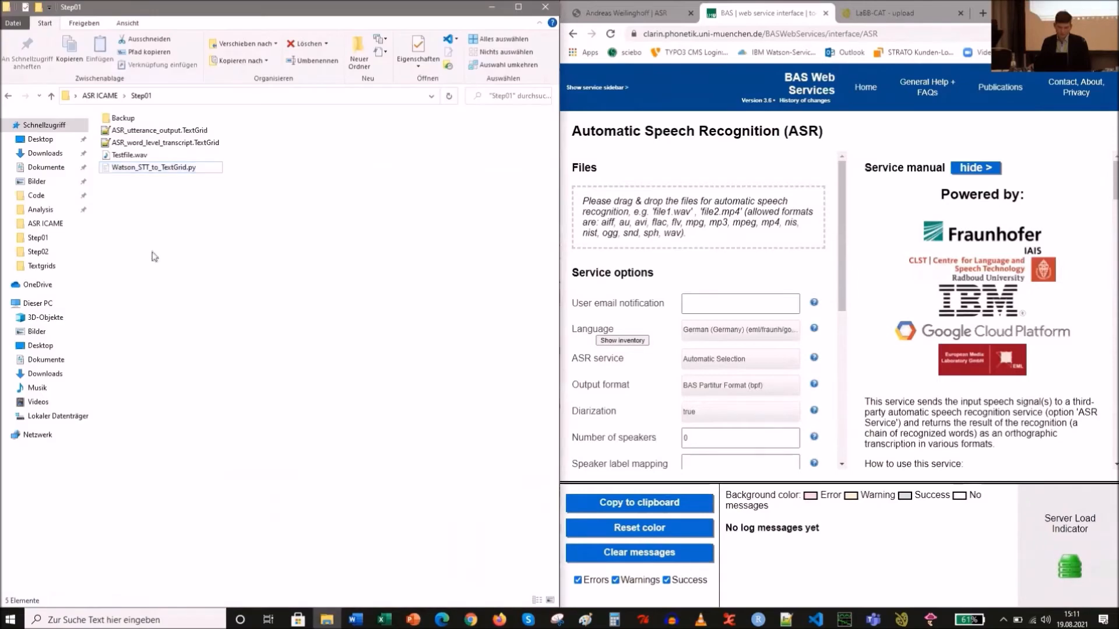
# - Upload Testfile.wav from the Step02 folder into the ASR service's file drop area
pyautogui.click(37, 252)
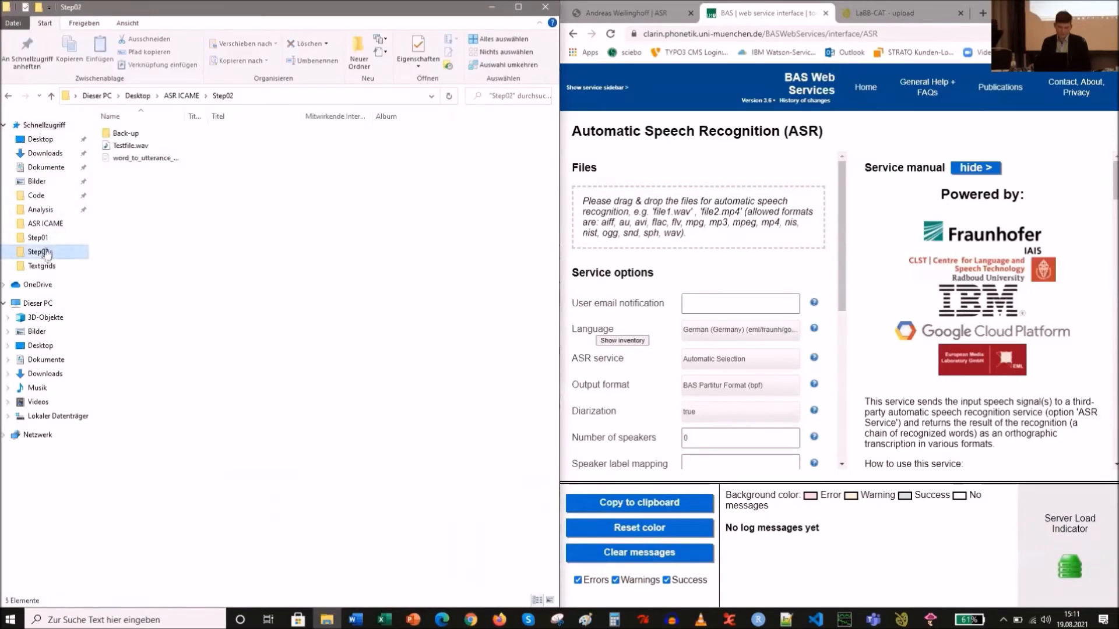
pyautogui.click(152, 146)
pyautogui.moveTo(152, 147); pyautogui.dragTo(696, 230)
pyautogui.click(597, 309)
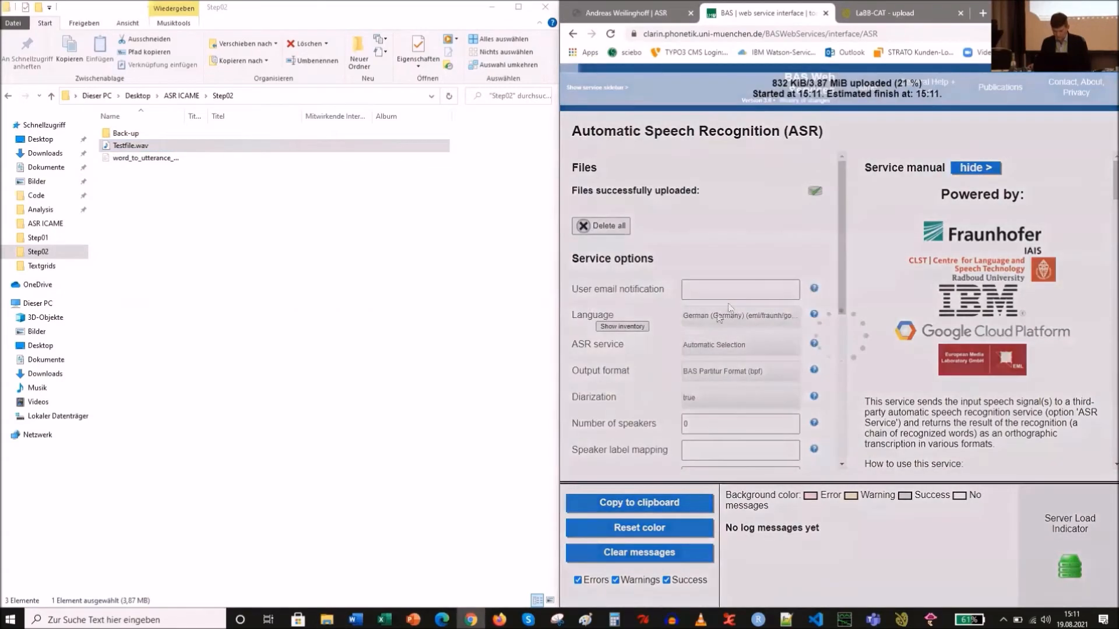
# - Maximize the browser and set the language to English (Great Britain)
pyautogui.click(1077, 8)
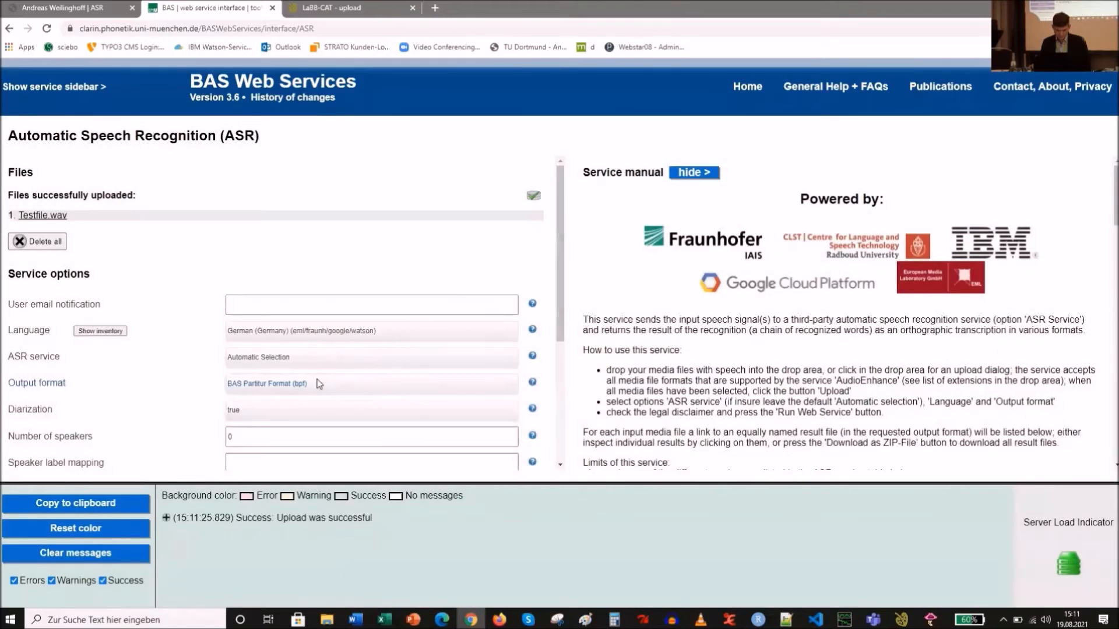
pyautogui.click(375, 338)
pyautogui.scroll(3, 366, 399)
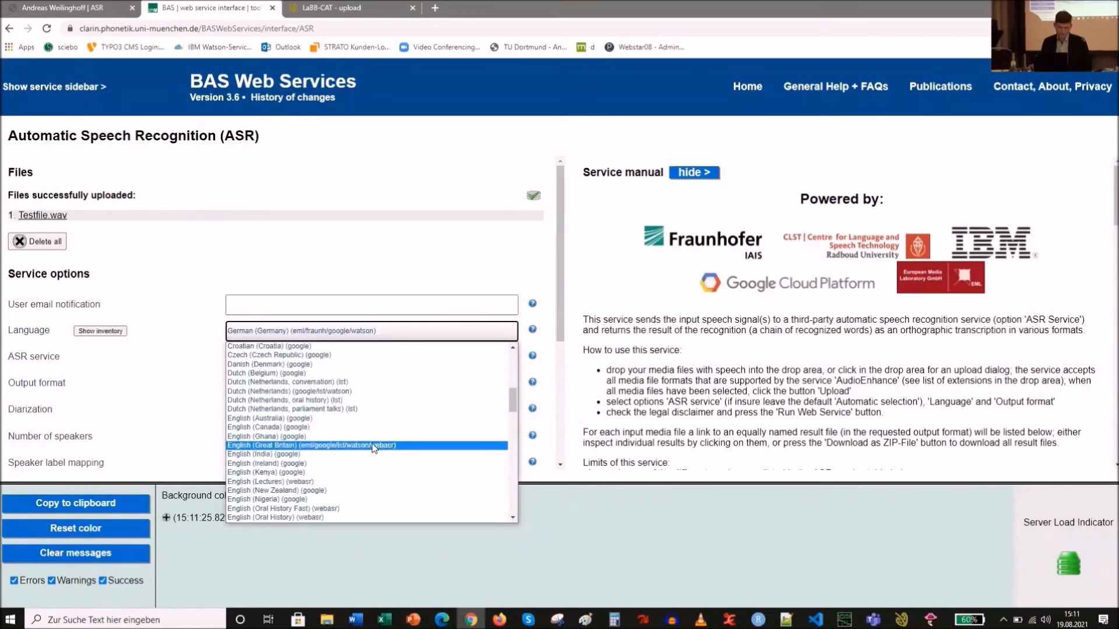
pyautogui.click(372, 444)
# - Set the ASR service to IBM Watson ASR and the output format to Praat (TextGrid)
pyautogui.click(376, 351)
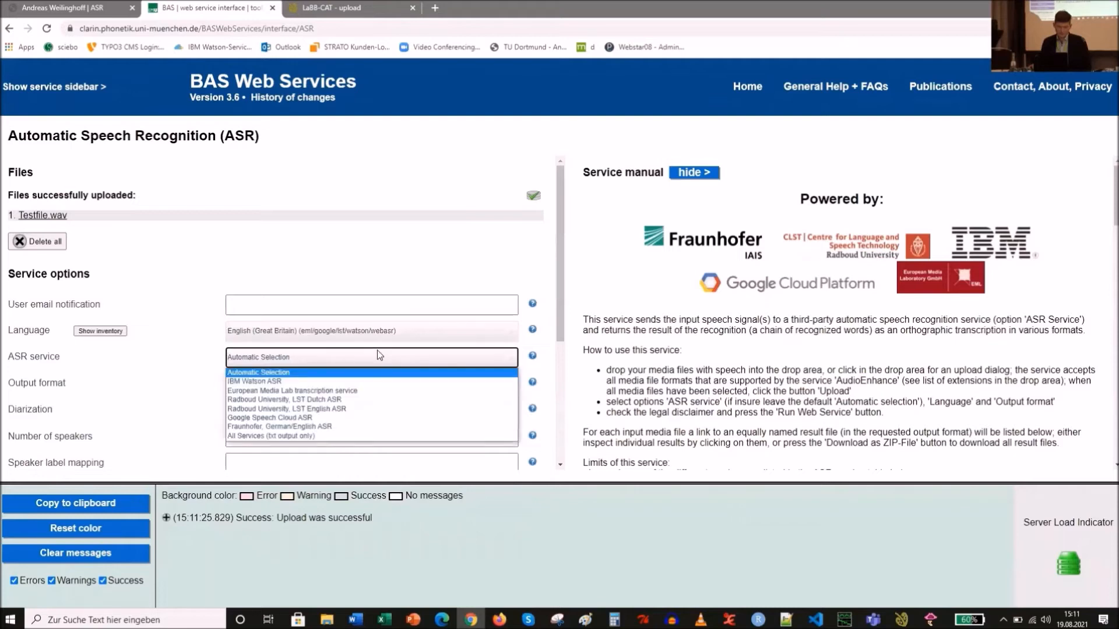
pyautogui.click(378, 382)
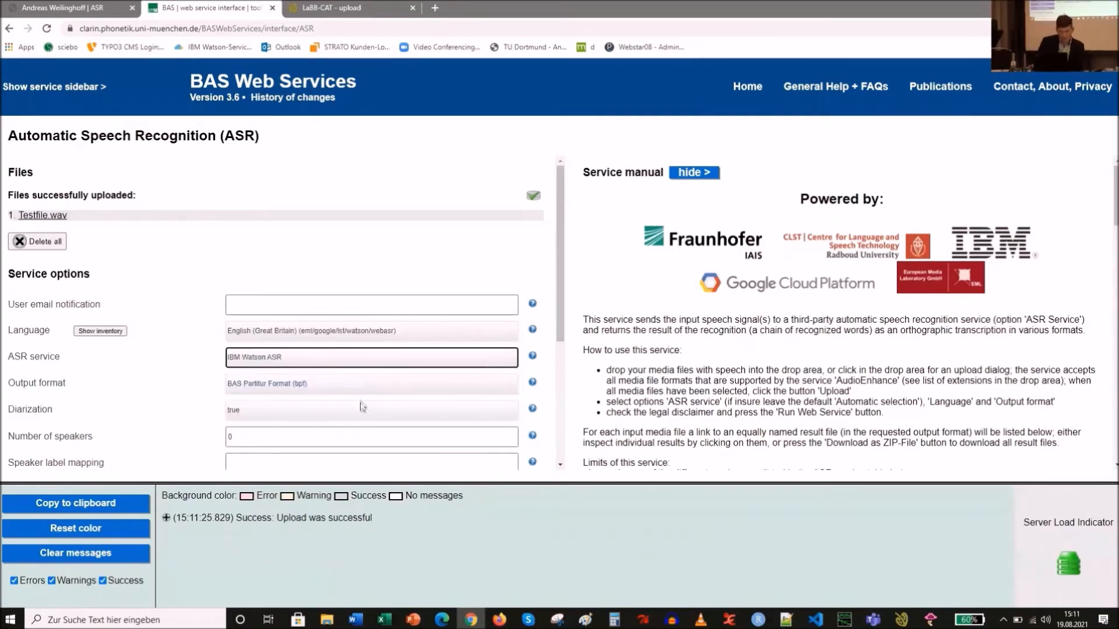
pyautogui.click(363, 386)
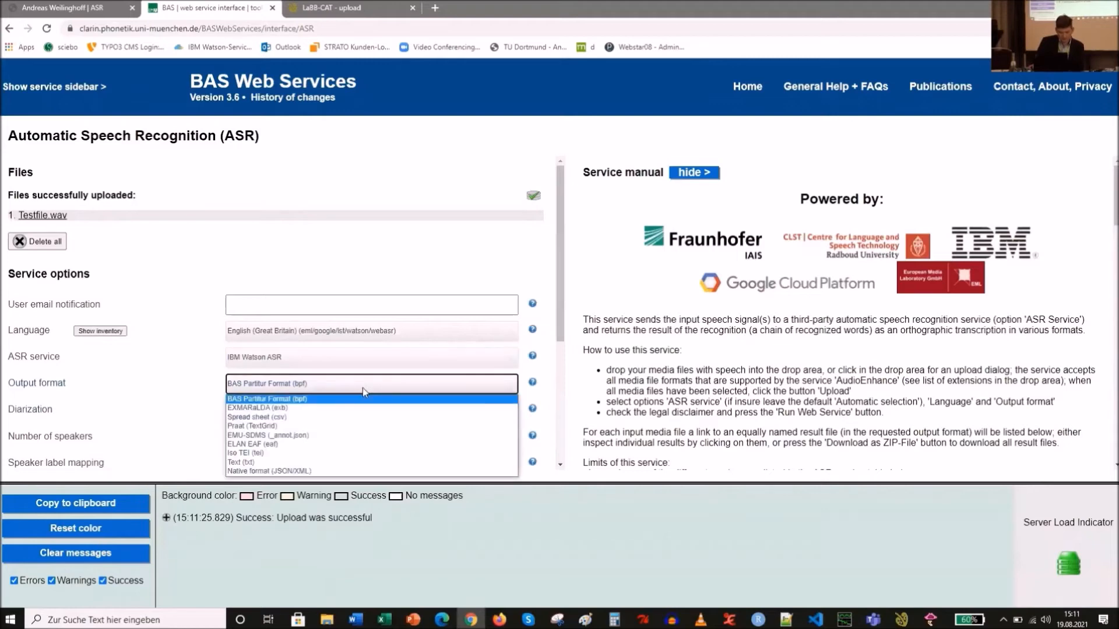
pyautogui.click(365, 429)
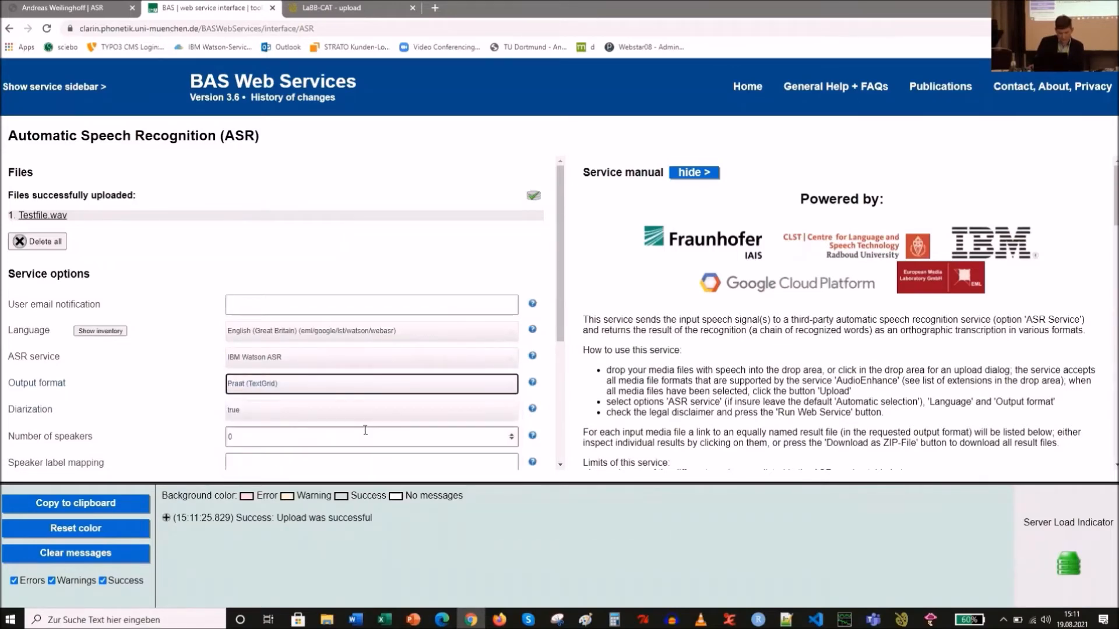
# - Set Diarization to false
pyautogui.scroll(-1, 365, 430)
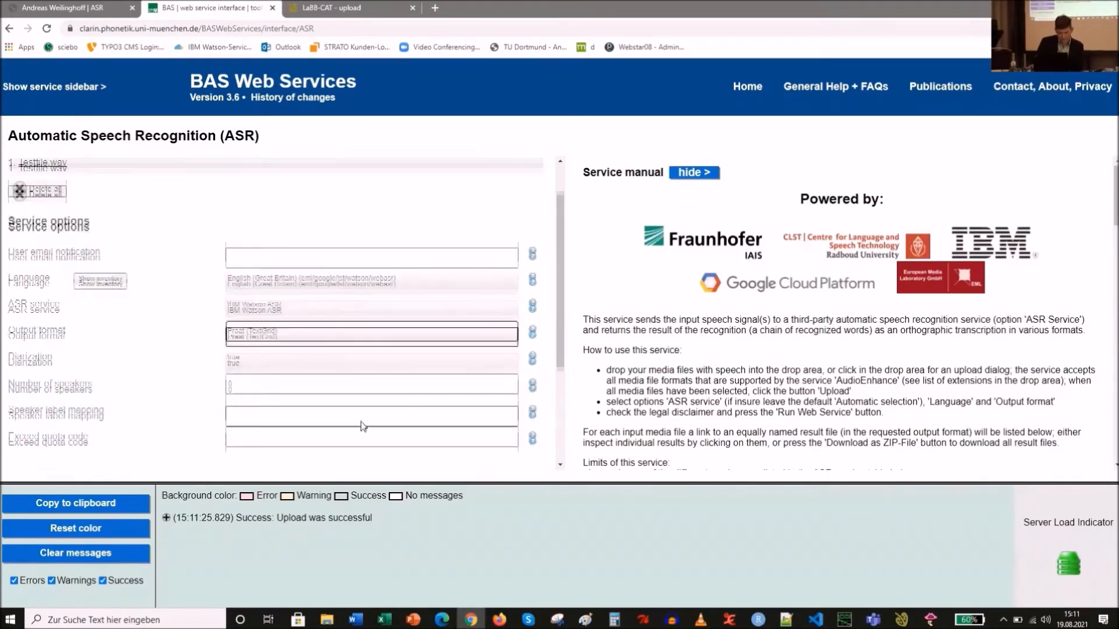
pyautogui.click(480, 352)
pyautogui.click(469, 376)
# - Accept the terms of usage and run the web service
pyautogui.scroll(-2, 289, 408)
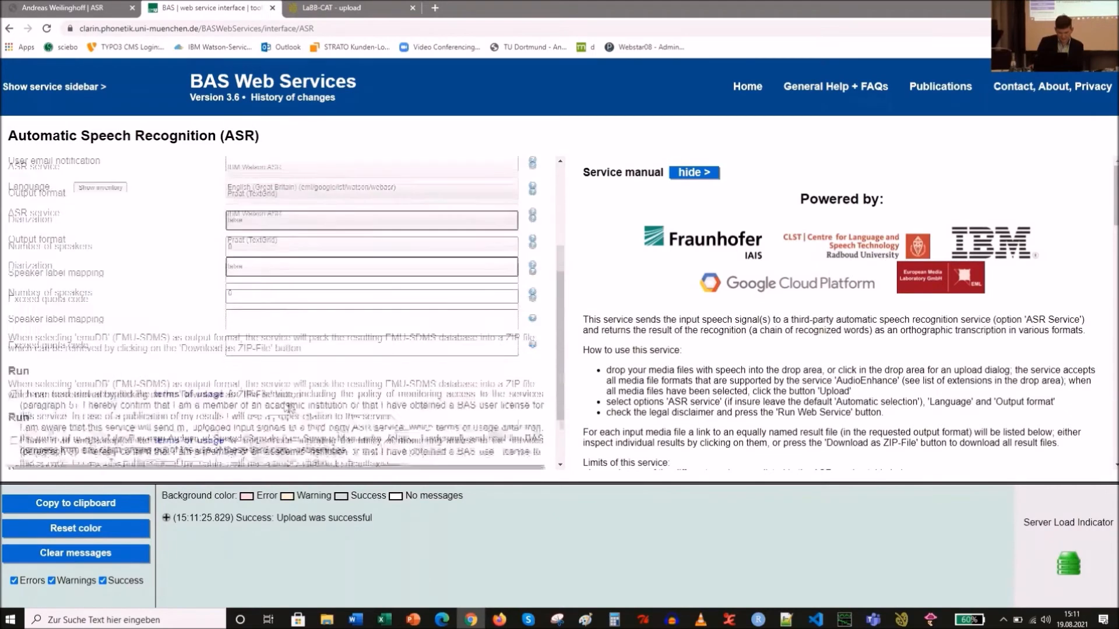
pyautogui.click(15, 372)
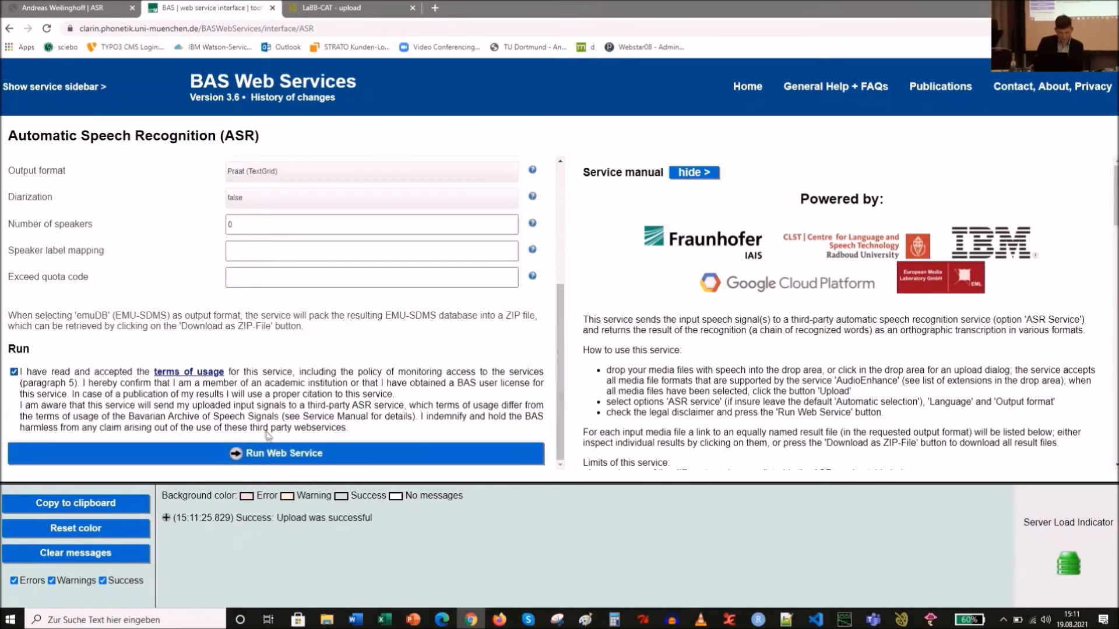
pyautogui.click(282, 453)
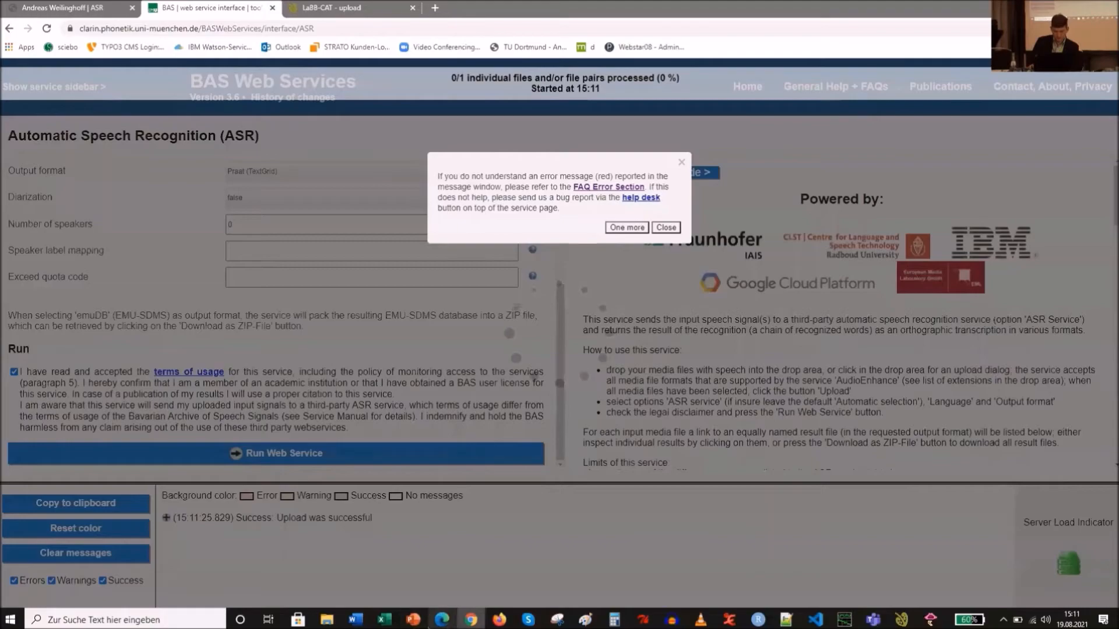
# - Download the results as a ZIP file and open the downloaded archive
pyautogui.click(414, 620)
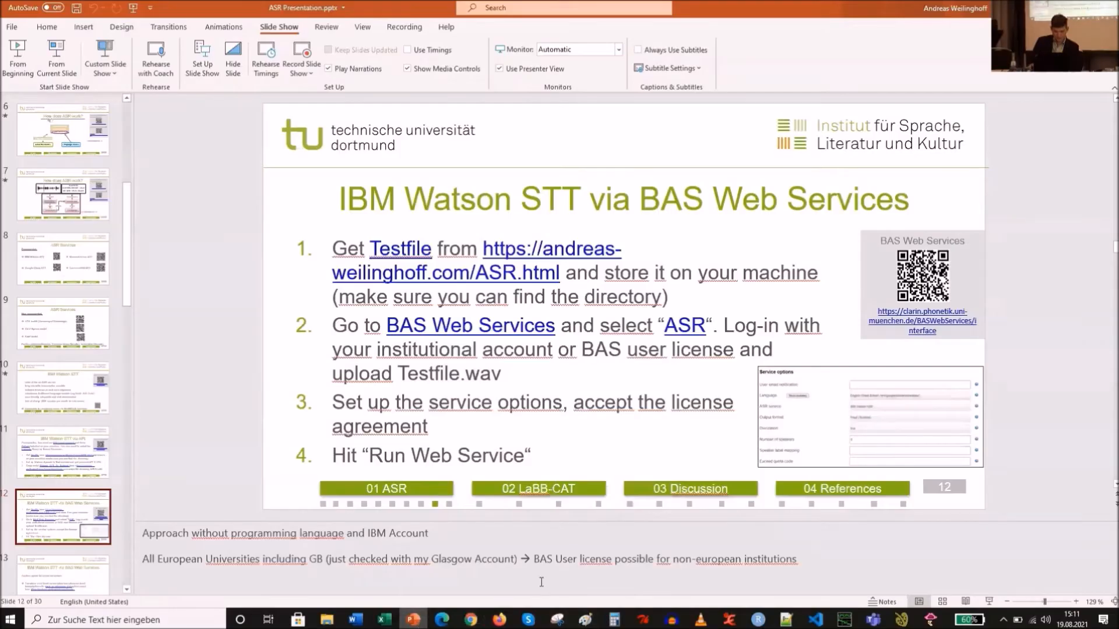
pyautogui.click(474, 621)
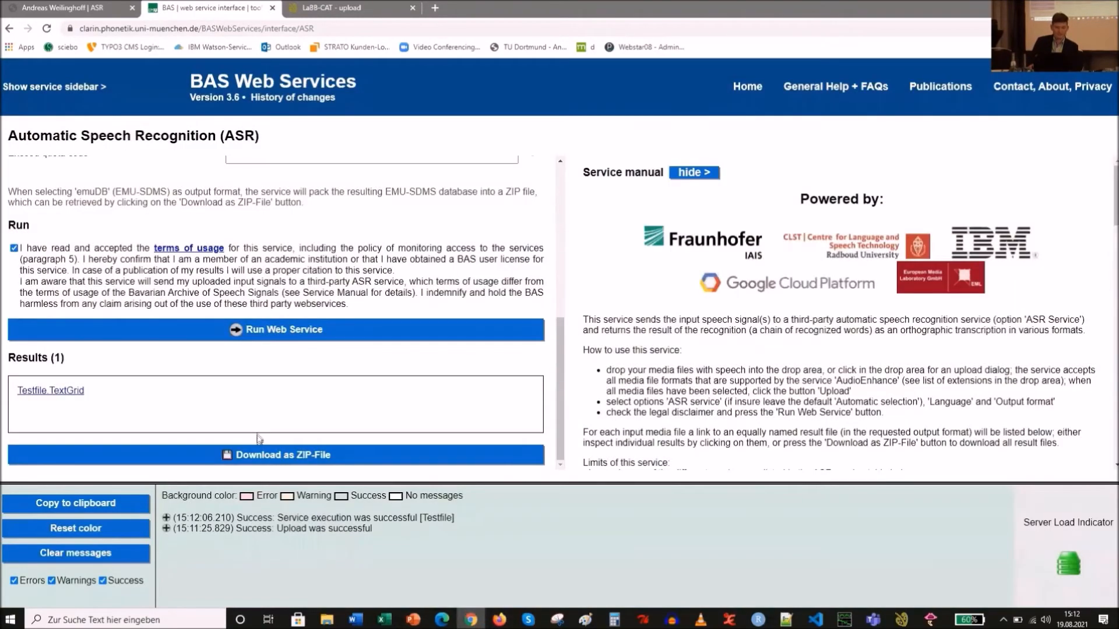
pyautogui.click(256, 455)
pyautogui.click(102, 597)
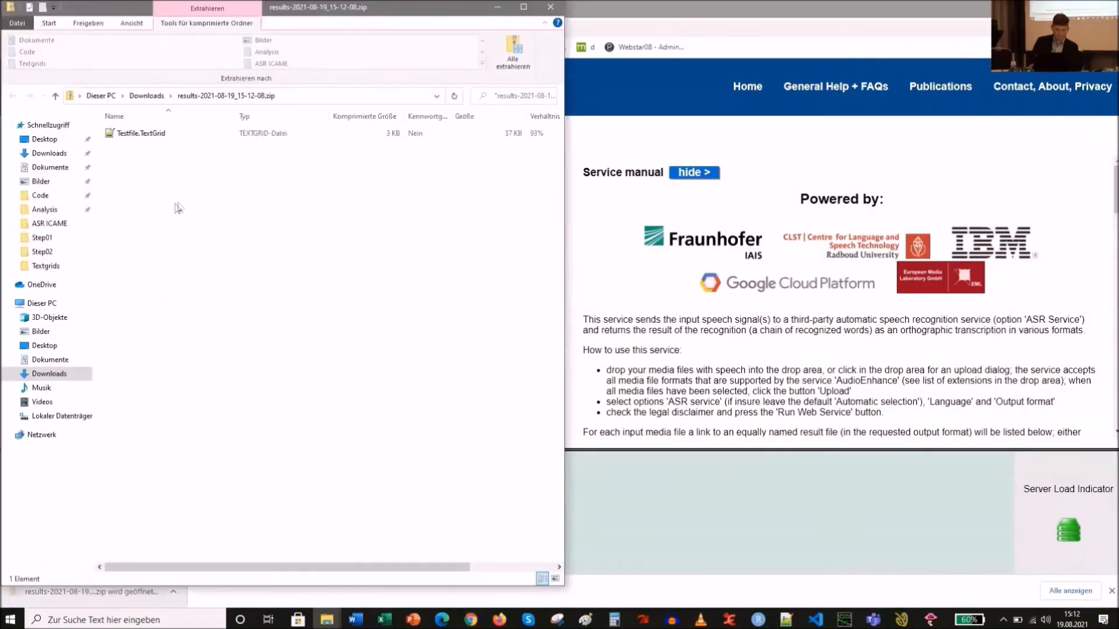
# - Move Testfile.TextGrid out of the ZIP archive into the Step02 folder
pyautogui.rightClick(186, 137)
pyautogui.click(228, 162)
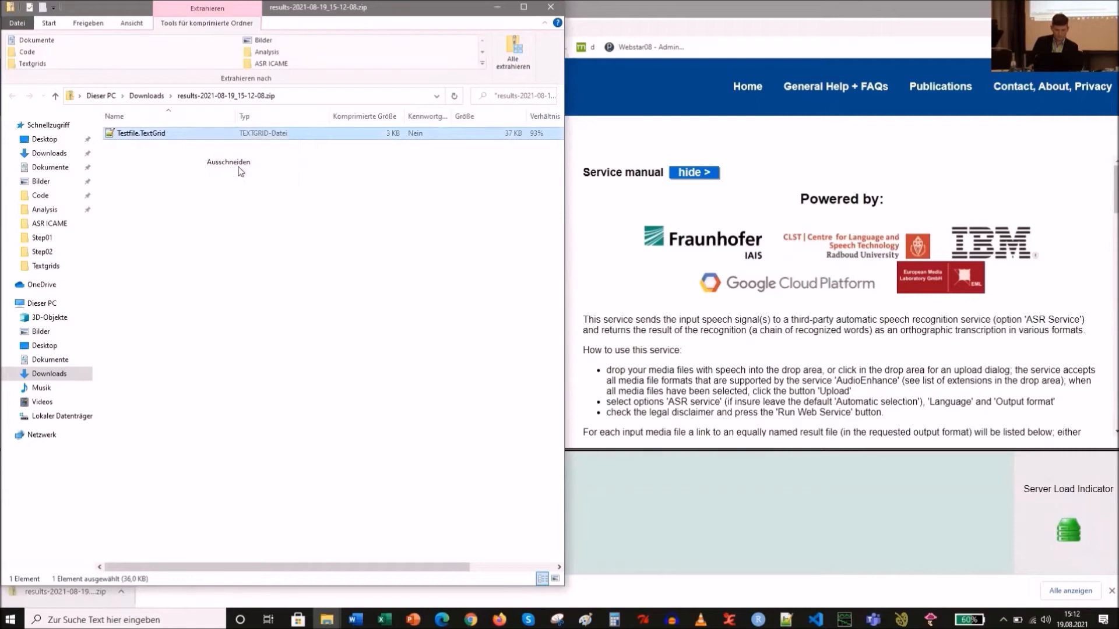
pyautogui.click(42, 251)
pyautogui.rightClick(204, 283)
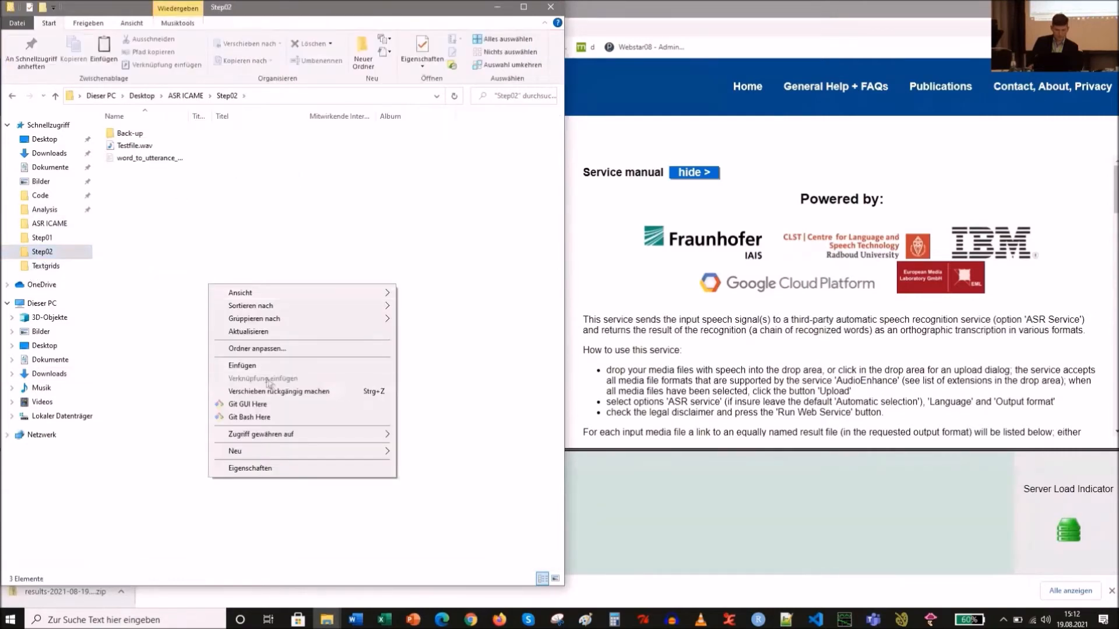
pyautogui.click(275, 365)
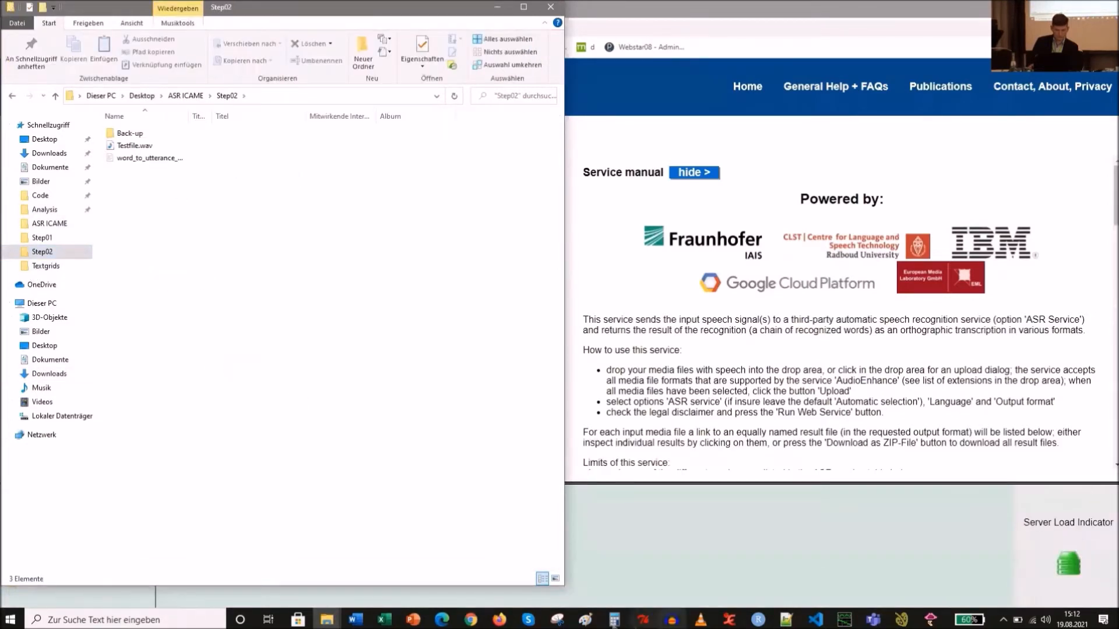
# - In Praat, read Testfile.TextGrid and Testfile.wav from the Step02 folder
pyautogui.click(930, 620)
pyautogui.click(888, 576)
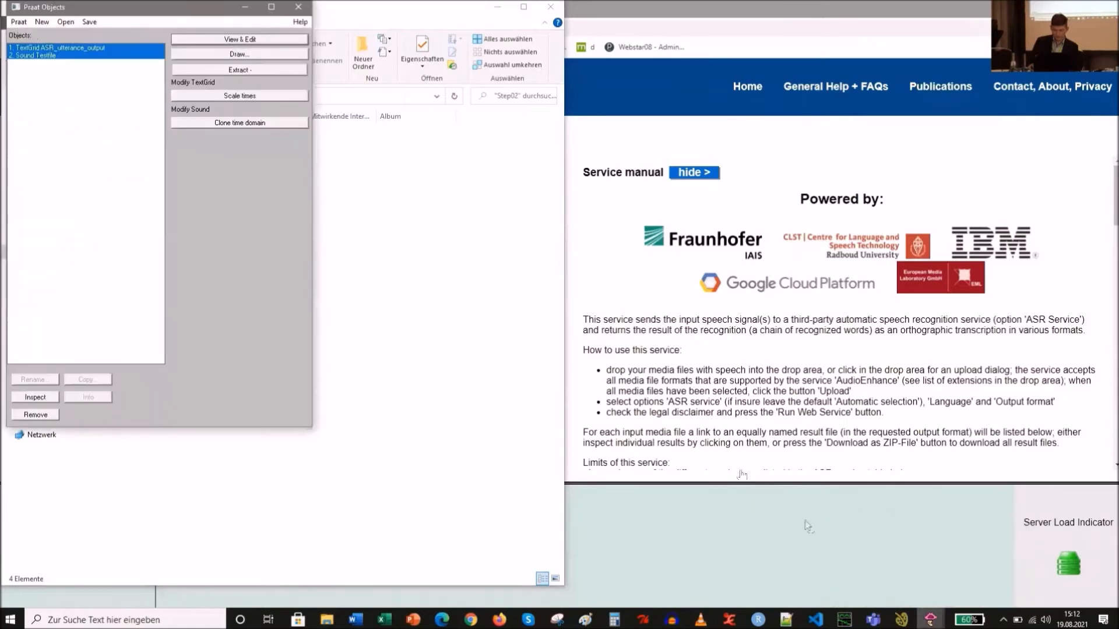
pyautogui.click(66, 26)
pyautogui.click(97, 50)
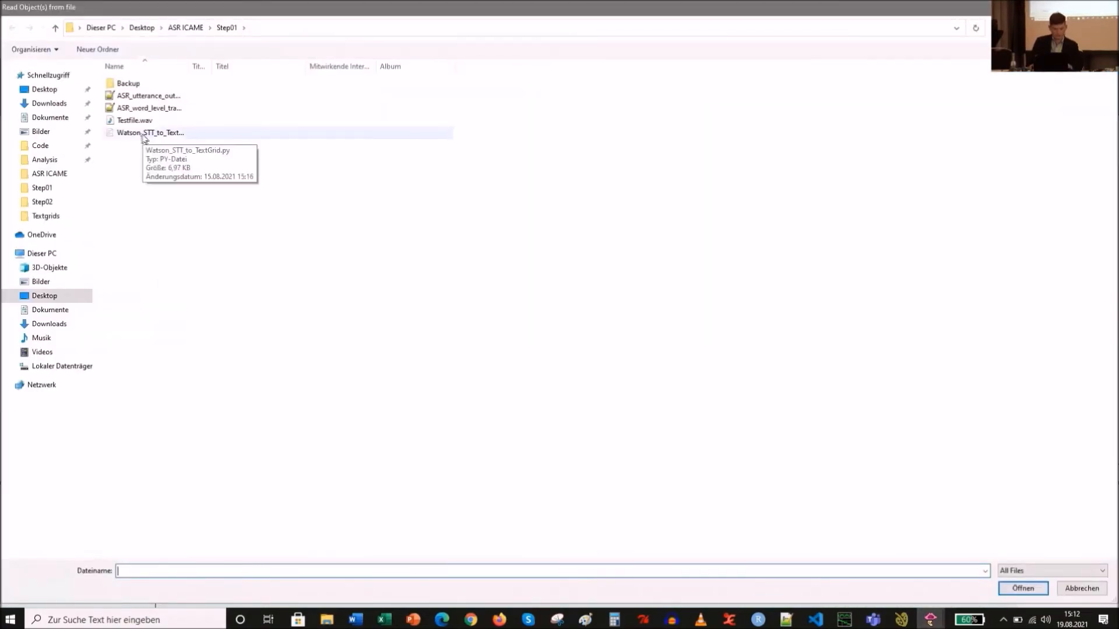
pyautogui.click(42, 202)
pyautogui.click(137, 108)
pyautogui.keyDown('ctrl'); pyautogui.click(147, 97); pyautogui.keyUp('ctrl')
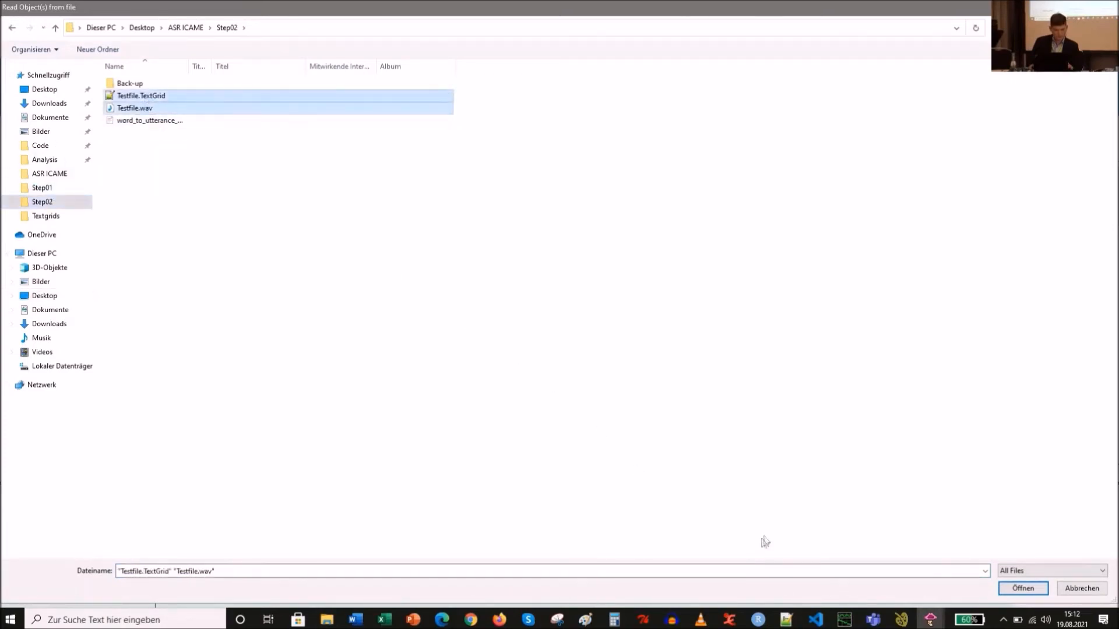
pyautogui.click(1023, 588)
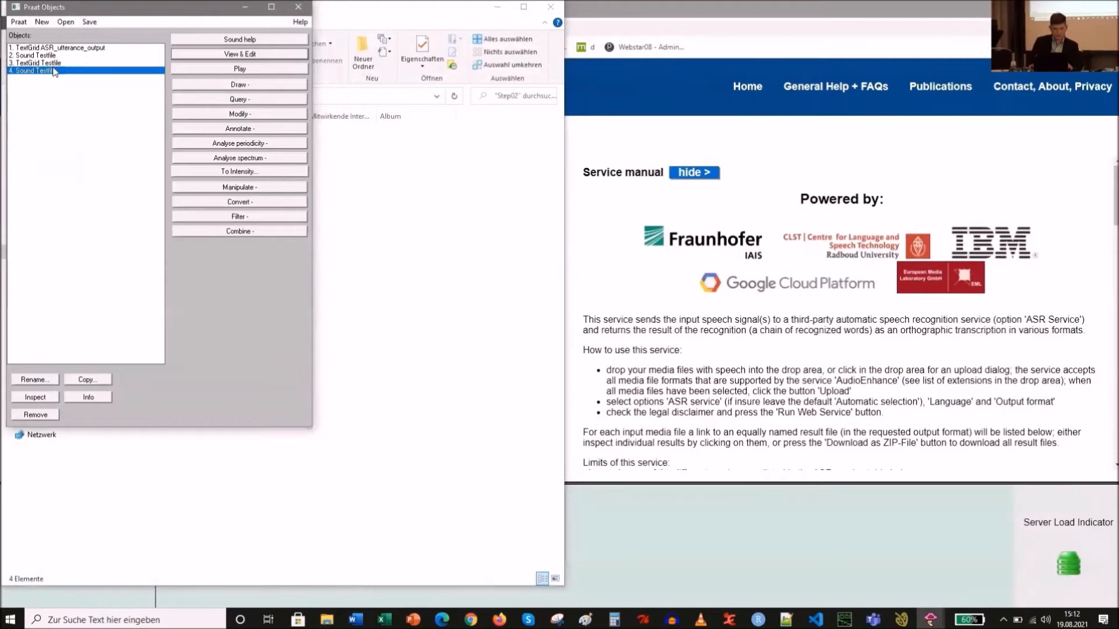
# - Open the new Testfile TextGrid together with its sound, zoom to the start and examine the word intervals in both tiers
pyautogui.keyDown('ctrl'); pyautogui.click(53, 63); pyautogui.keyUp('ctrl')
pyautogui.click(206, 41)
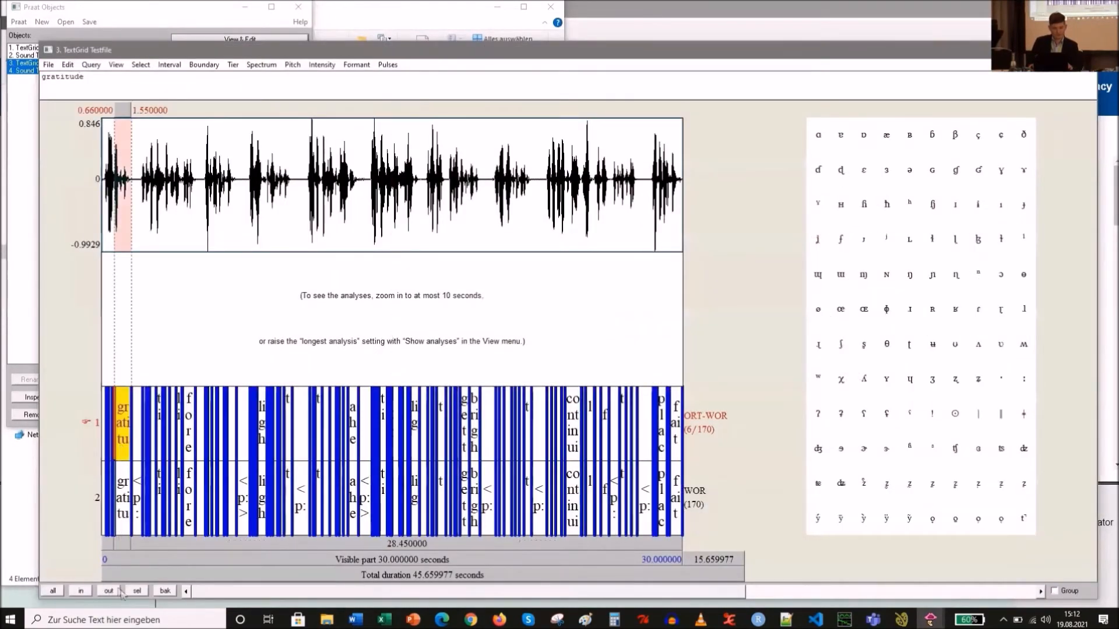
pyautogui.click(137, 592)
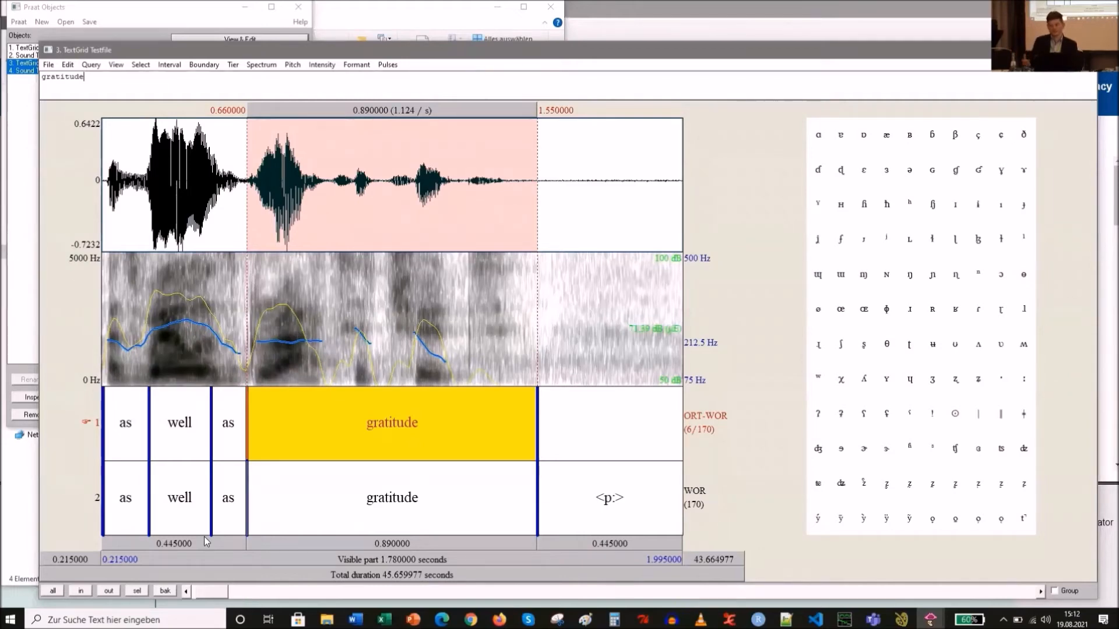
pyautogui.click(136, 437)
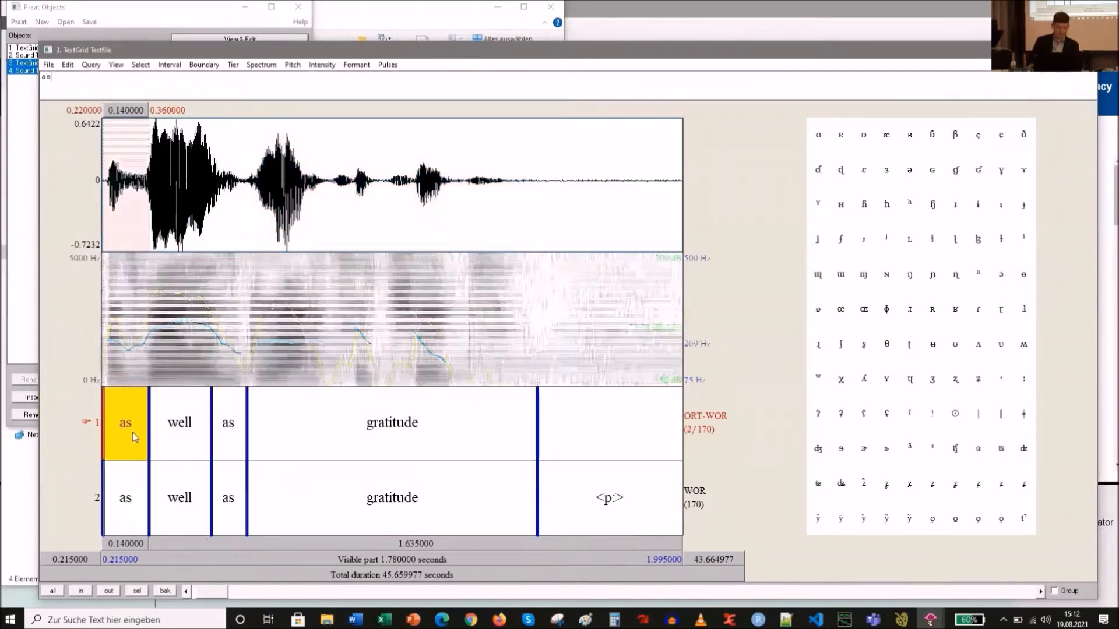
pyautogui.click(177, 530)
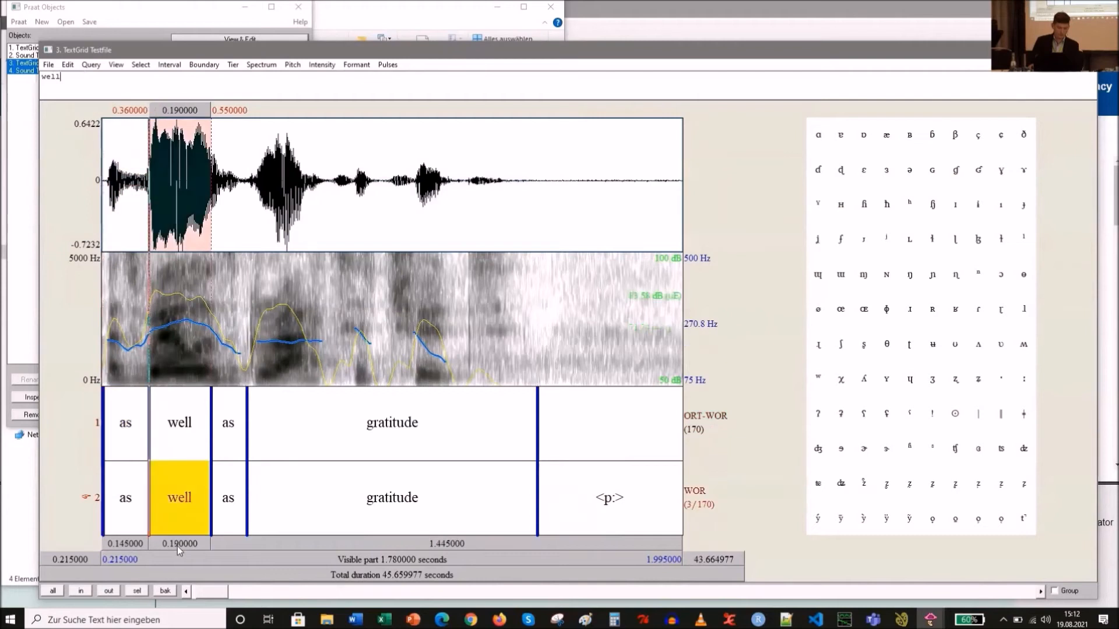
pyautogui.click(228, 530)
pyautogui.click(318, 530)
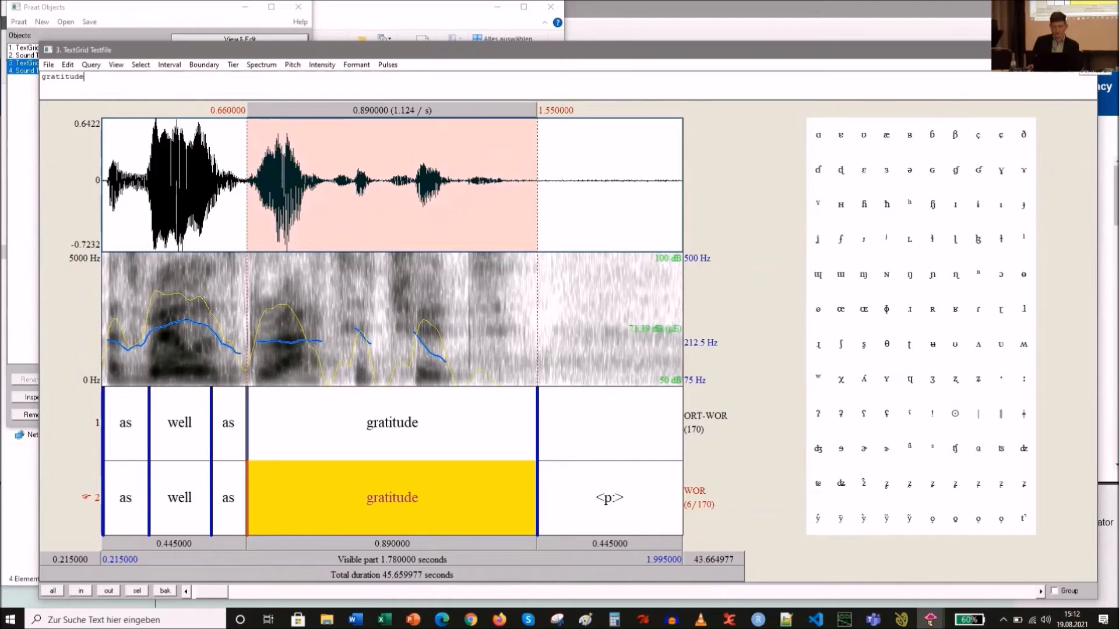
# - Run the word_to_utterance_2.0.py script from the Step02 folder in the code editor
pyautogui.click(326, 619)
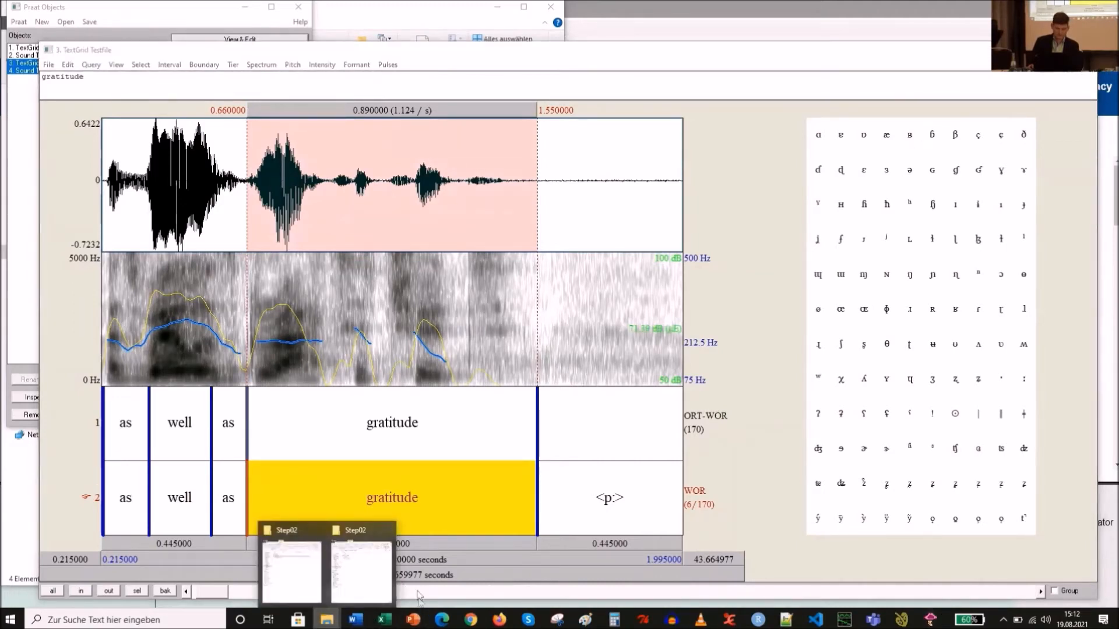
pyautogui.click(352, 568)
pyautogui.click(168, 170)
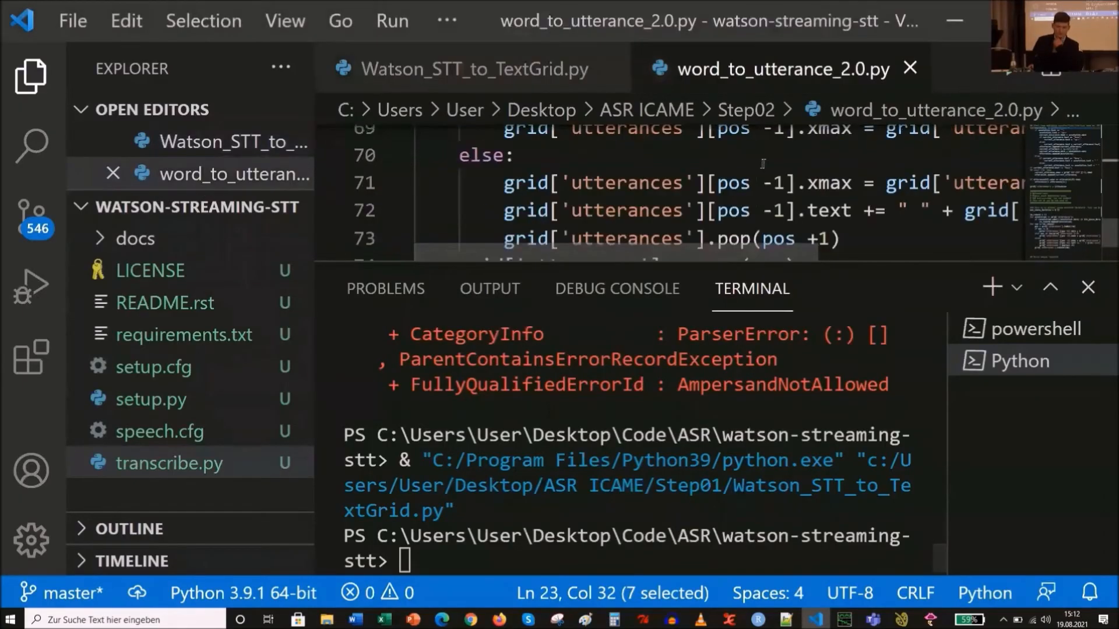
pyautogui.click(1012, 70)
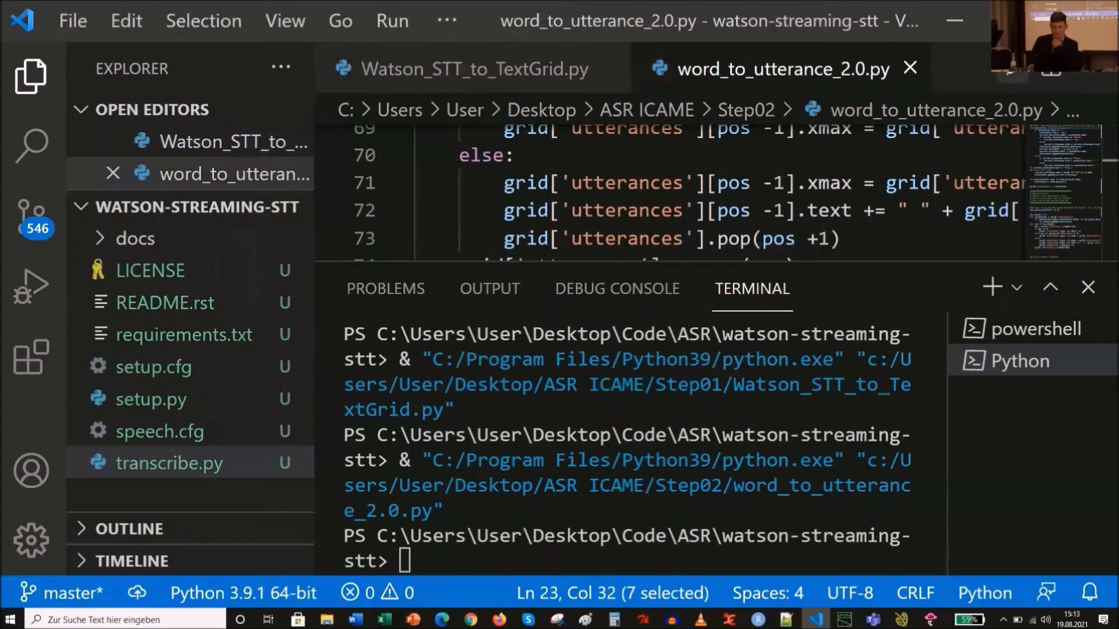
pyautogui.click(954, 20)
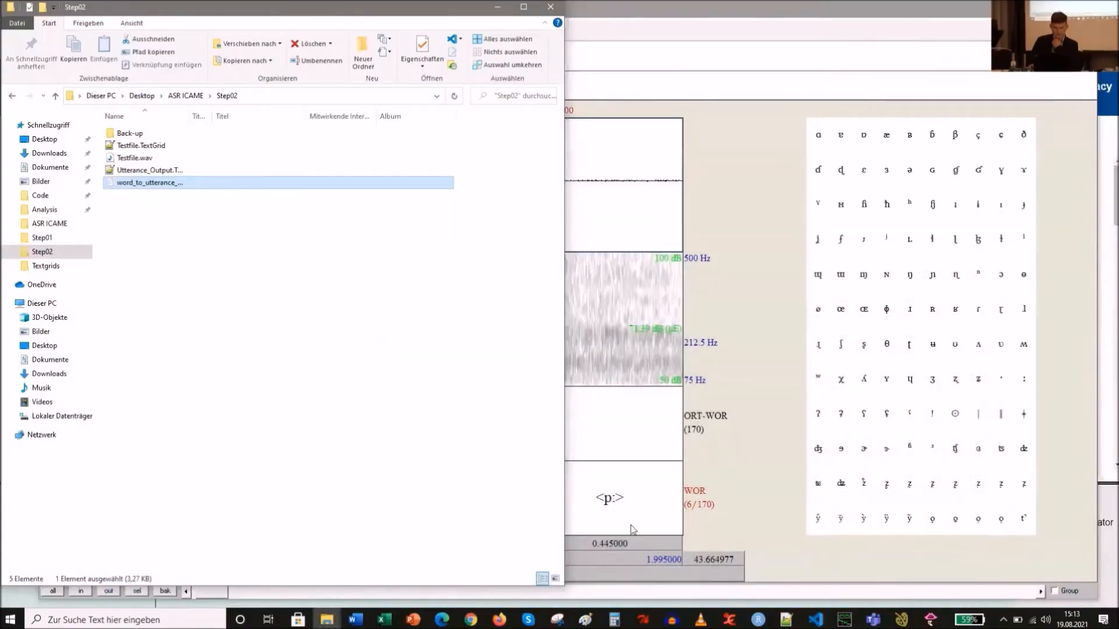
# - Read Utterance_Output.TextGrid into Praat, open it with the Testfile sound, and select the first utterance interval
pyautogui.click(1030, 50)
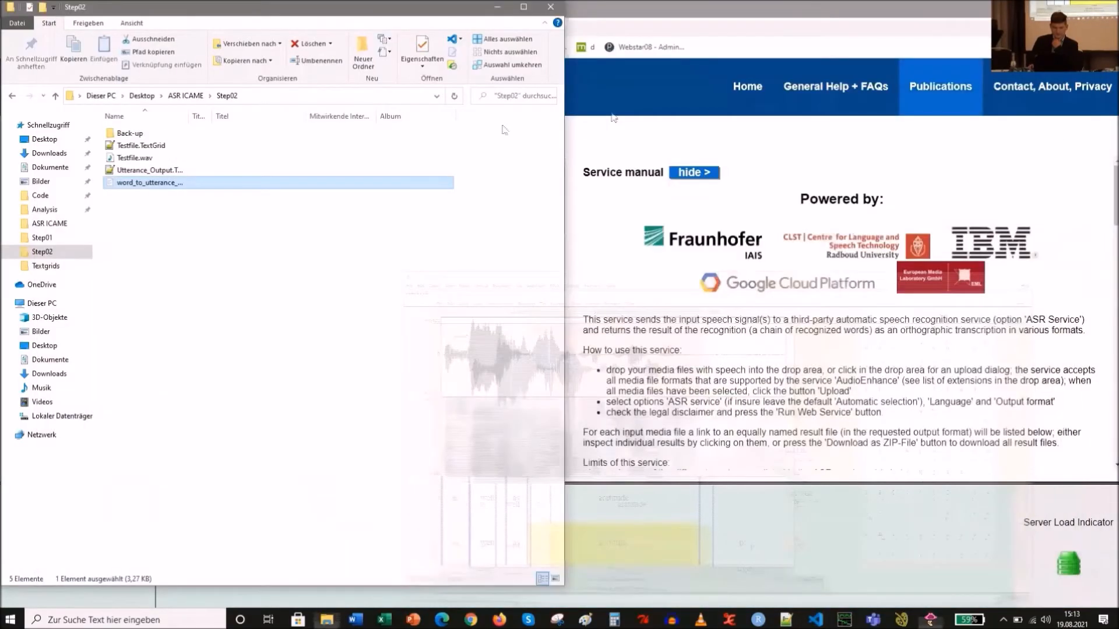
pyautogui.moveTo(931, 620)
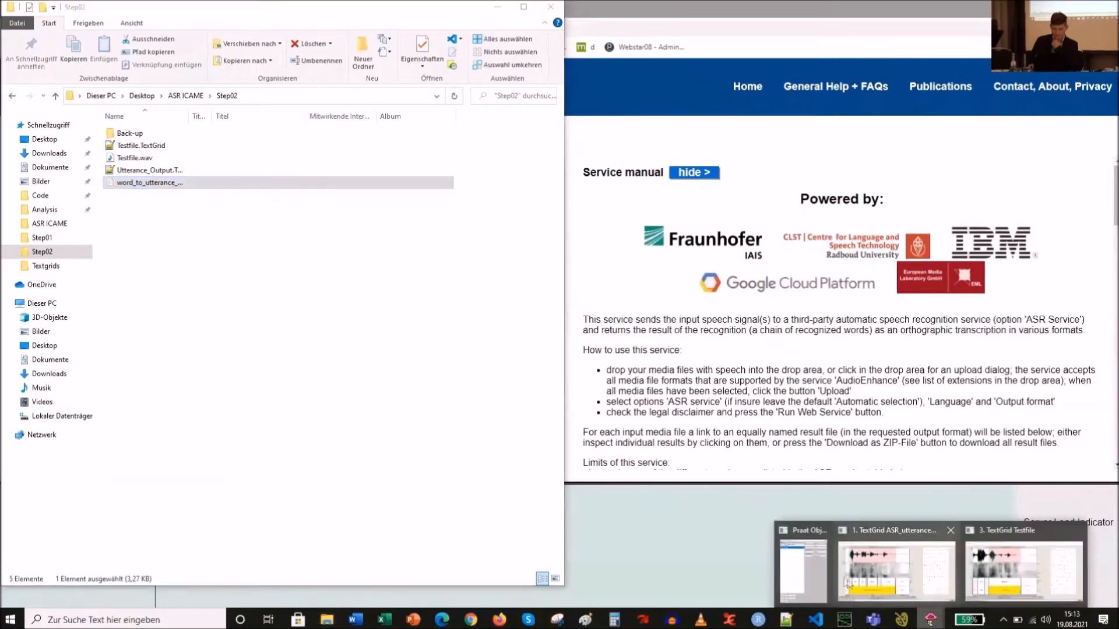
pyautogui.click(803, 562)
pyautogui.click(65, 22)
pyautogui.click(88, 33)
pyautogui.doubleClick(137, 123)
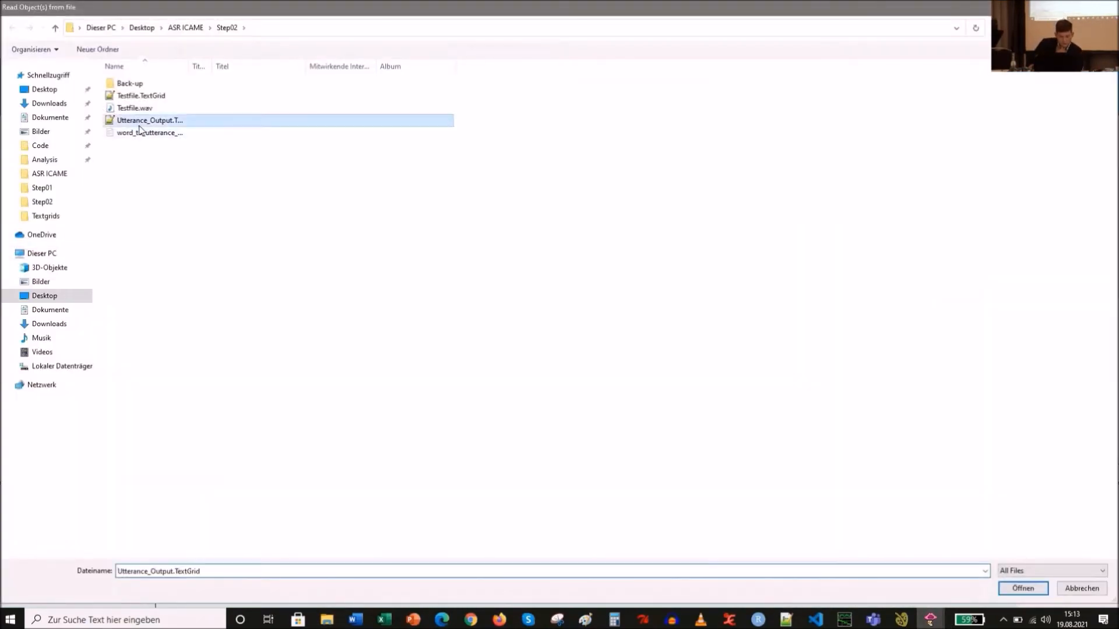
pyautogui.moveTo(134, 70); pyautogui.dragTo(135, 79)
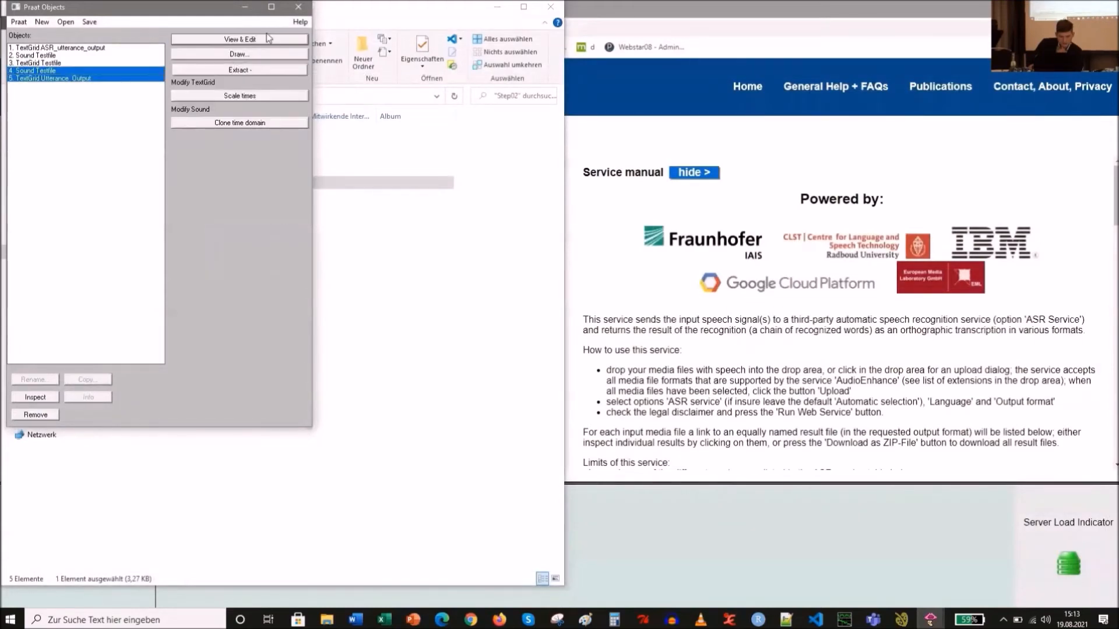
pyautogui.click(239, 39)
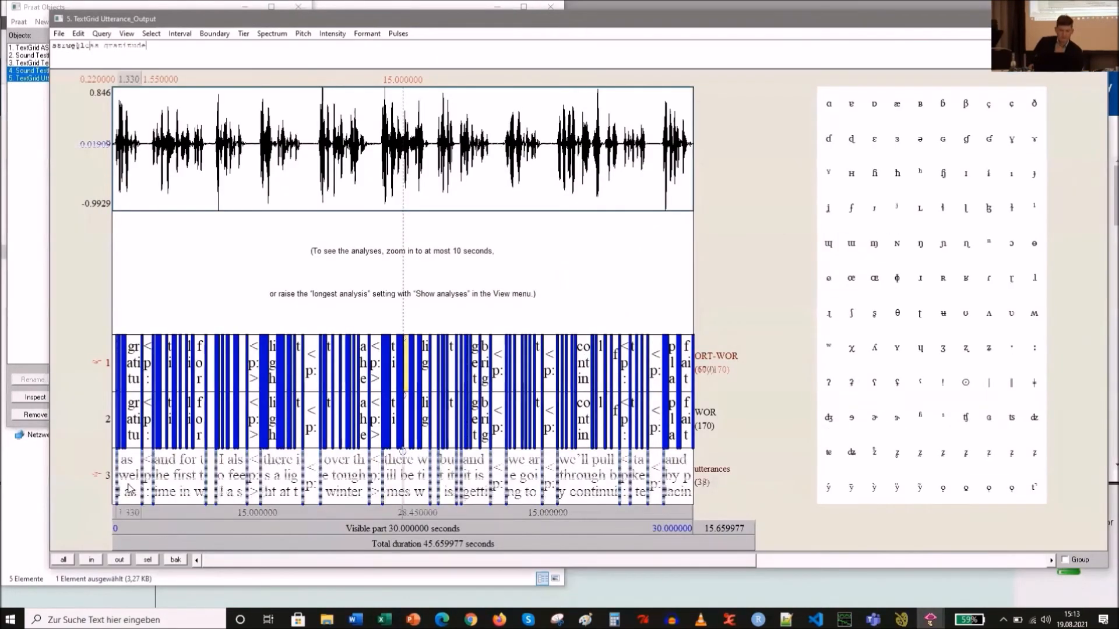
pyautogui.click(130, 489)
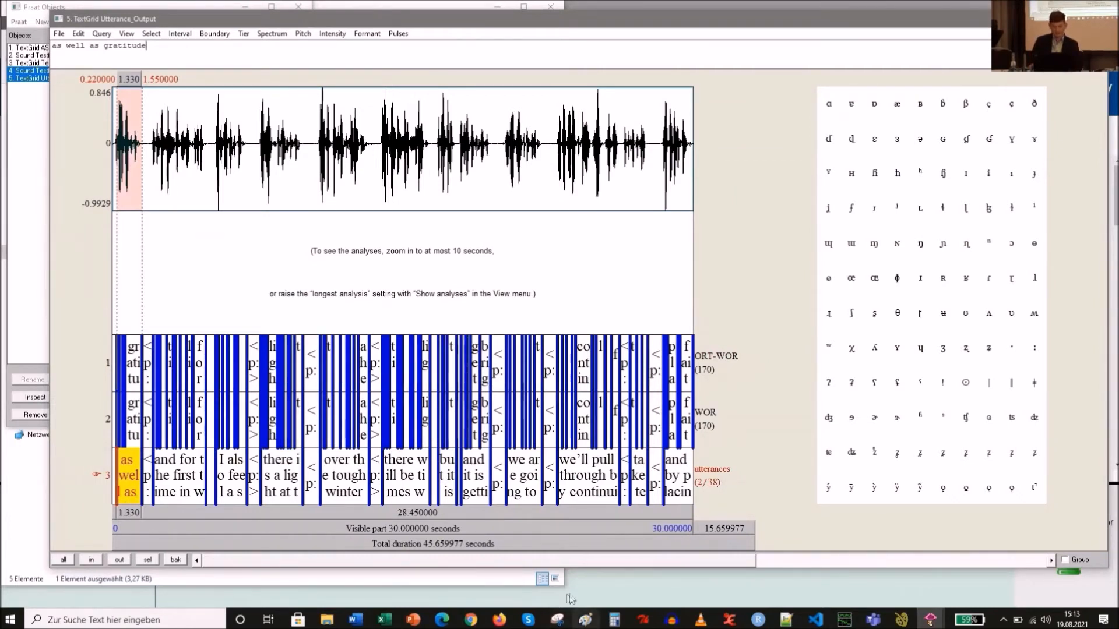
# - Return to the presentation and start the slide show from the 'Another option for easier correction' slide
pyautogui.click(413, 621)
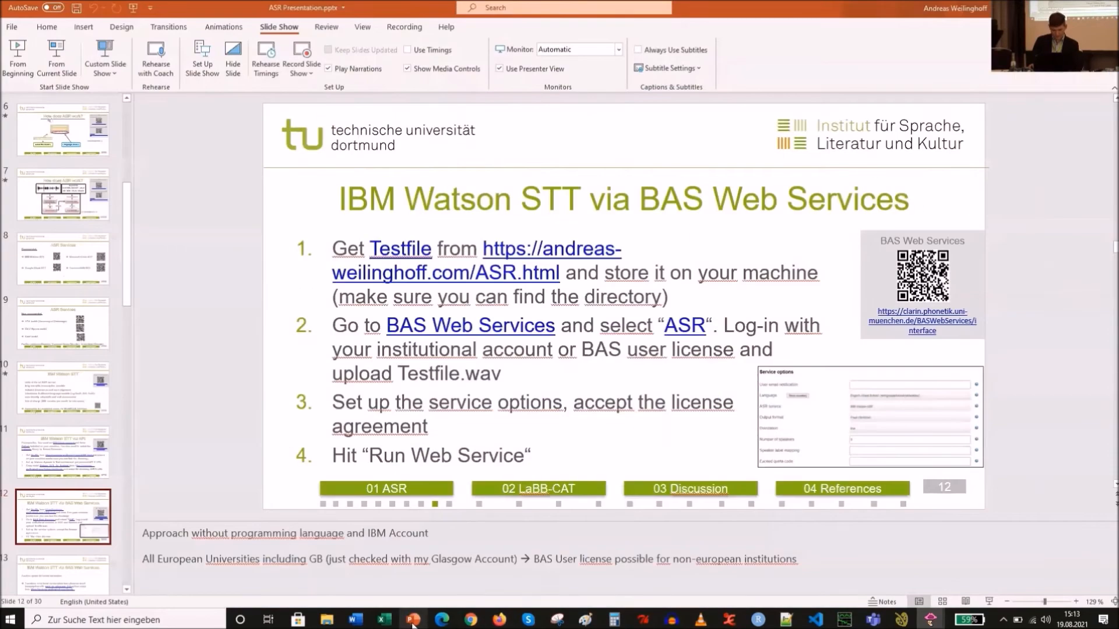
pyautogui.click(51, 565)
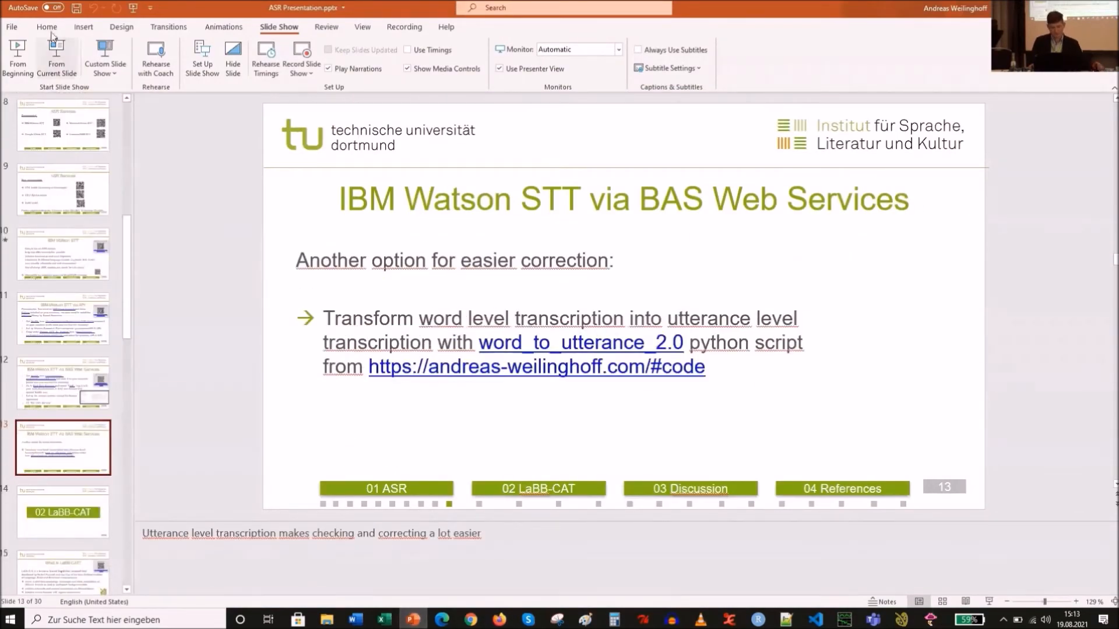
pyautogui.click(57, 59)
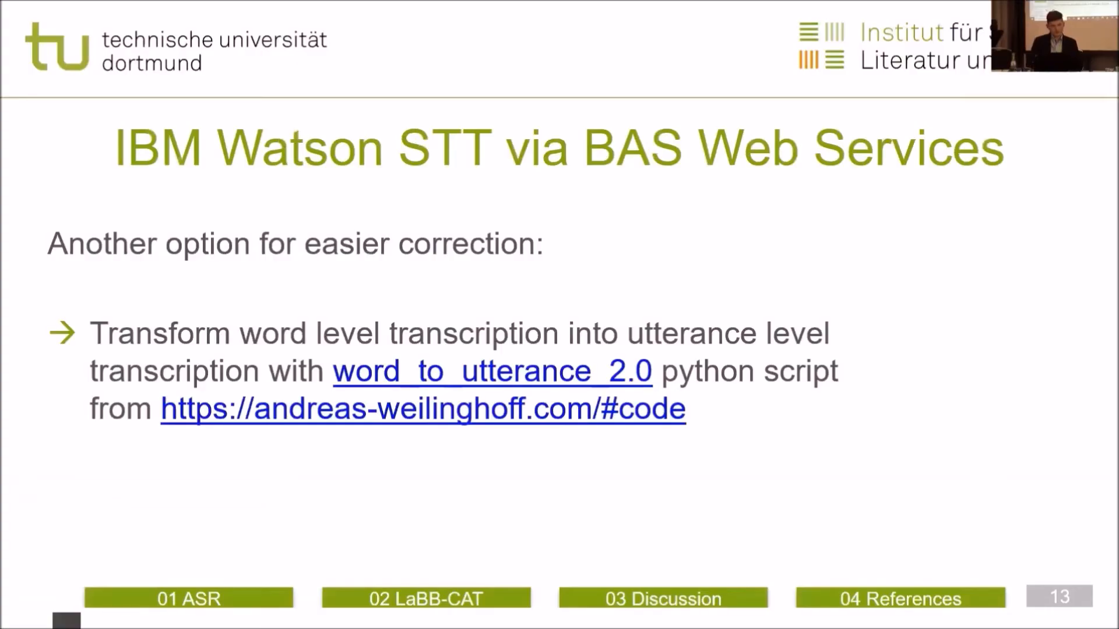